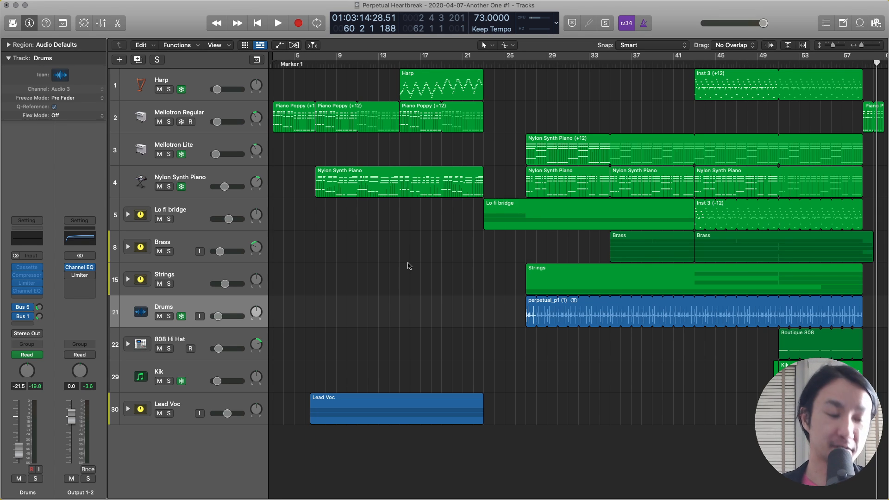
Step: Show the mixer and play the project from the beginning with cycle mode turned on
key("x")
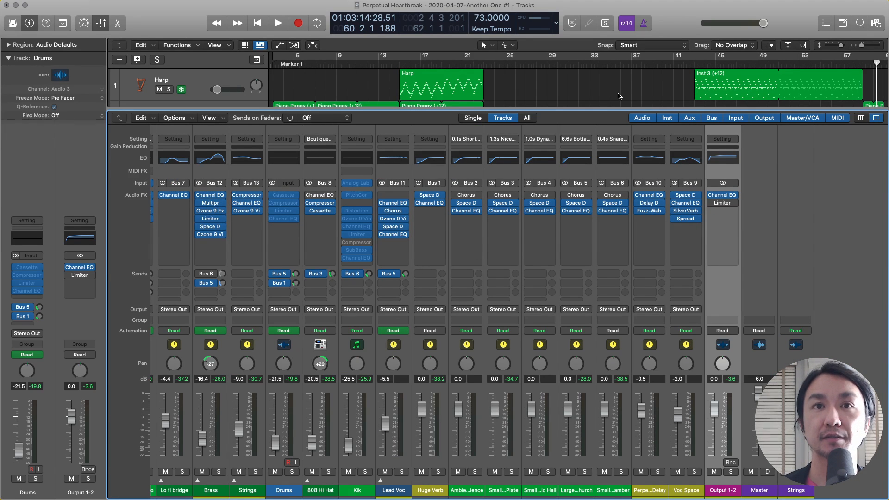
key("c")
key("Return")
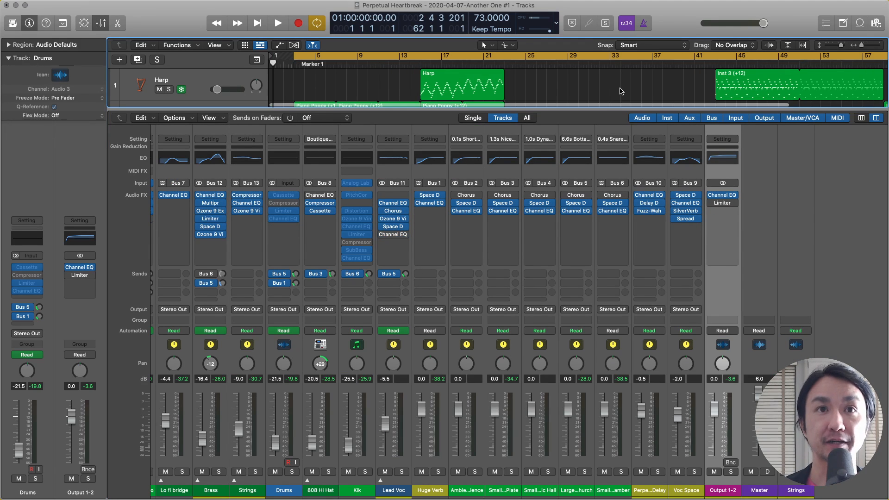
key("space")
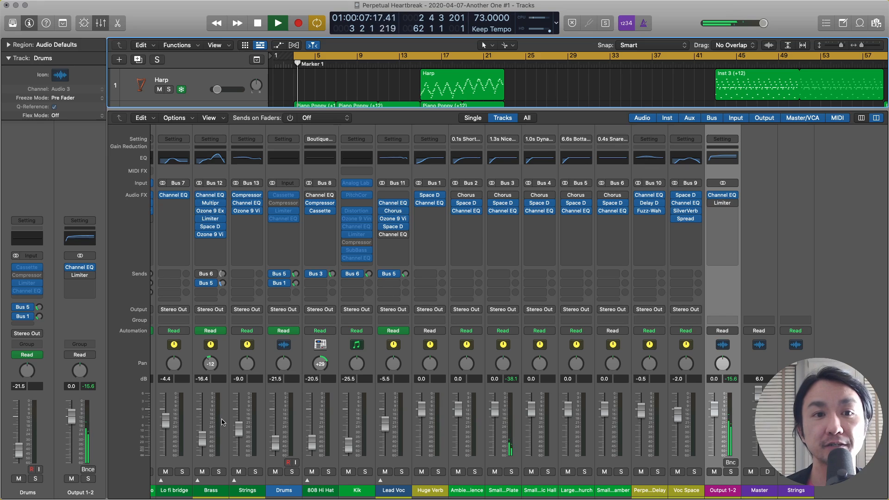
scroll(222, 423, "left", 5)
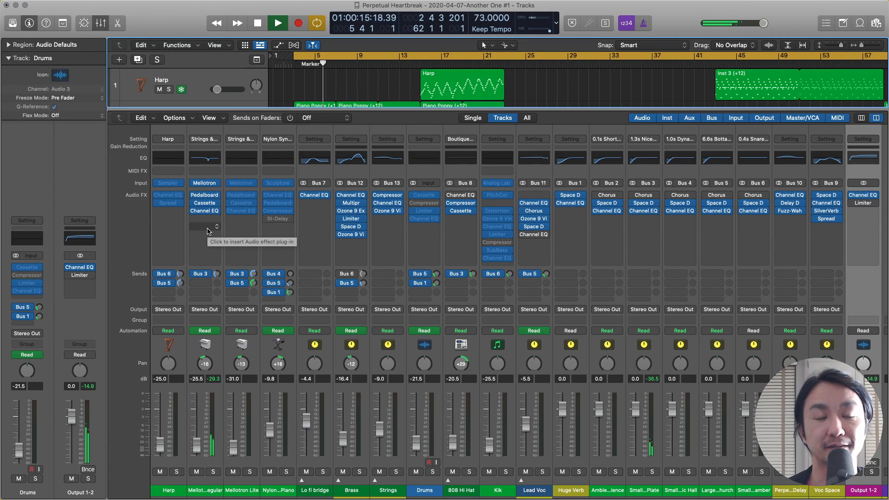
scroll(321, 78, "down", 4)
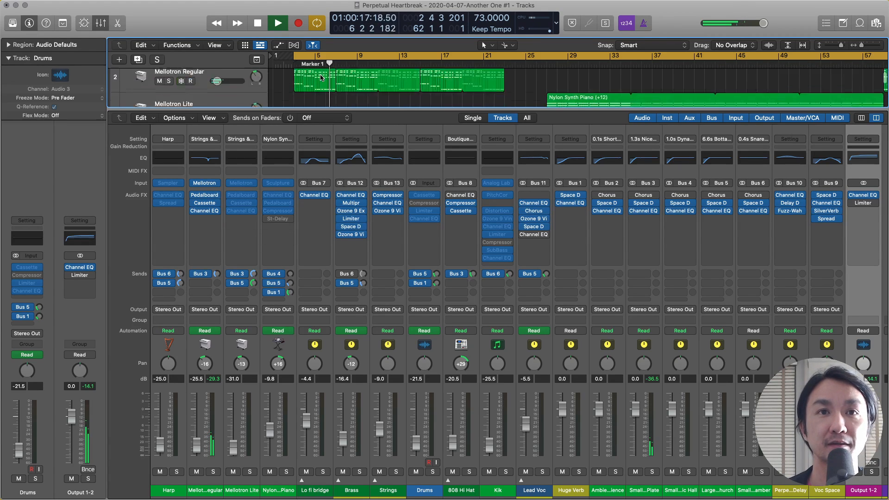
scroll(322, 78, "down", 1)
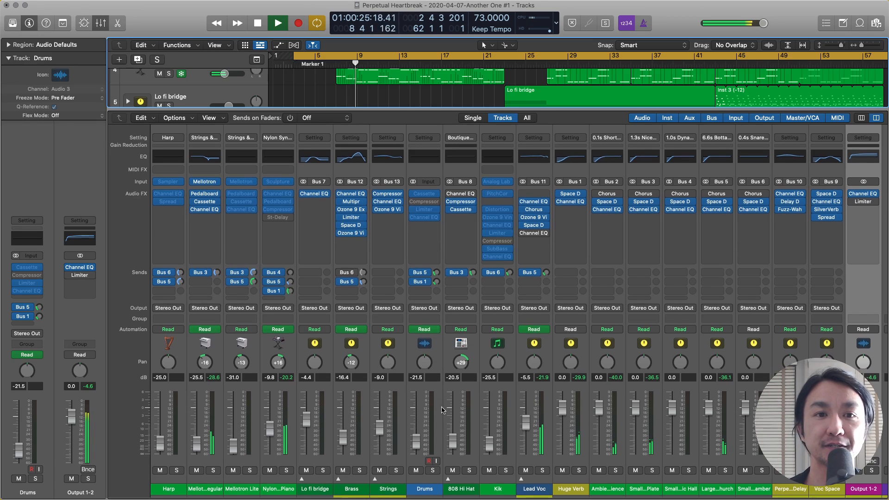
Step: Listen to the mix with the Lead Voc channel muted, and restart playback from about bar 6
left_click(527, 472)
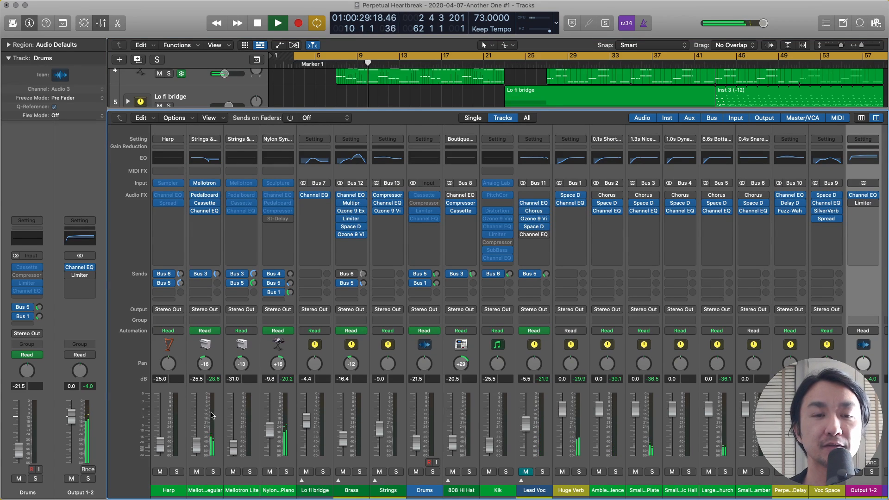
key("space")
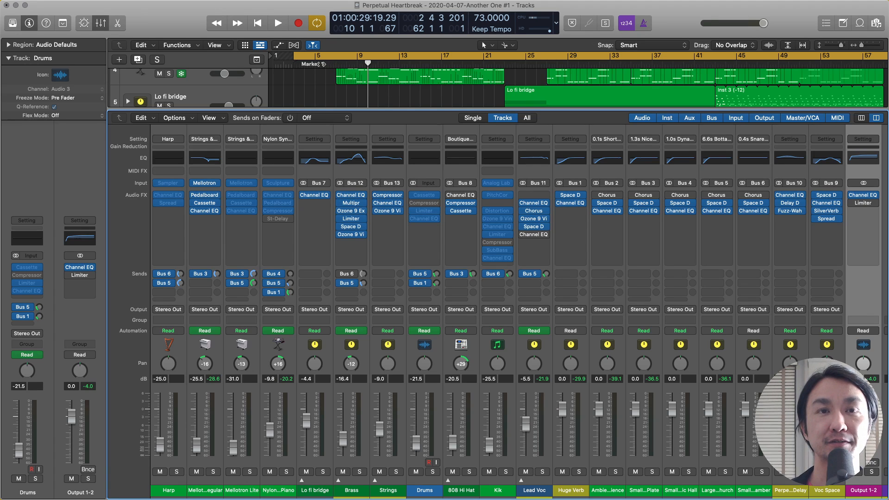
left_click(326, 64)
key("space")
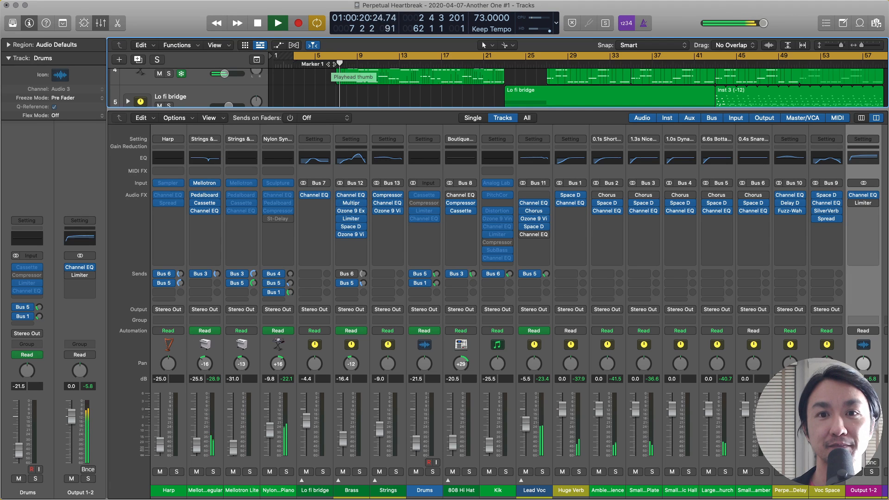
Step: Solo the Lead Voc stack and expand it in the mixer into its Bright Voc and Natural Vocal channels
left_click(542, 472)
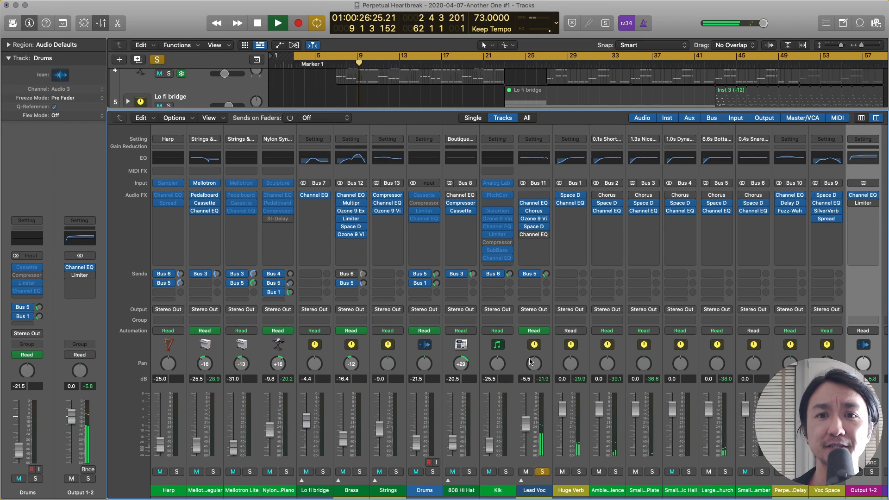
left_click(521, 481)
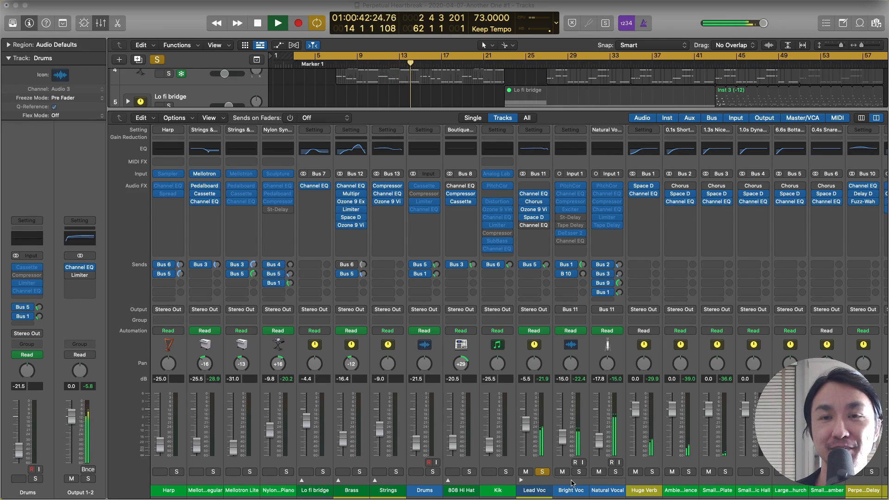
left_click(571, 484)
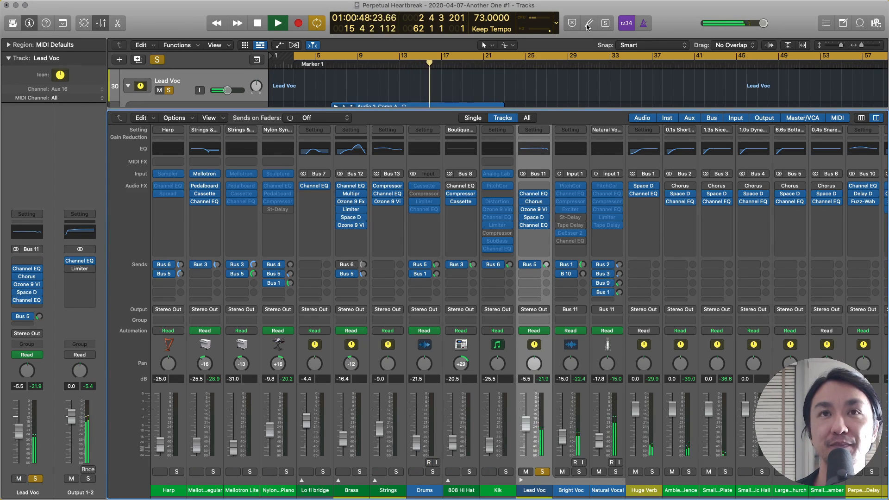
key("space")
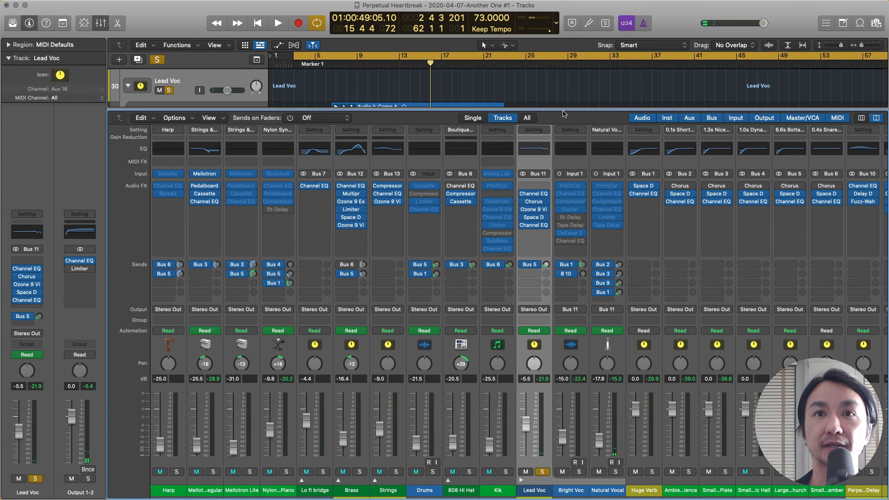
Step: Hide the mixer and zoom in on the Bright Voc and Natural Vocal regions
key("x")
left_click_drag(318, 305, 563, 465)
key("z")
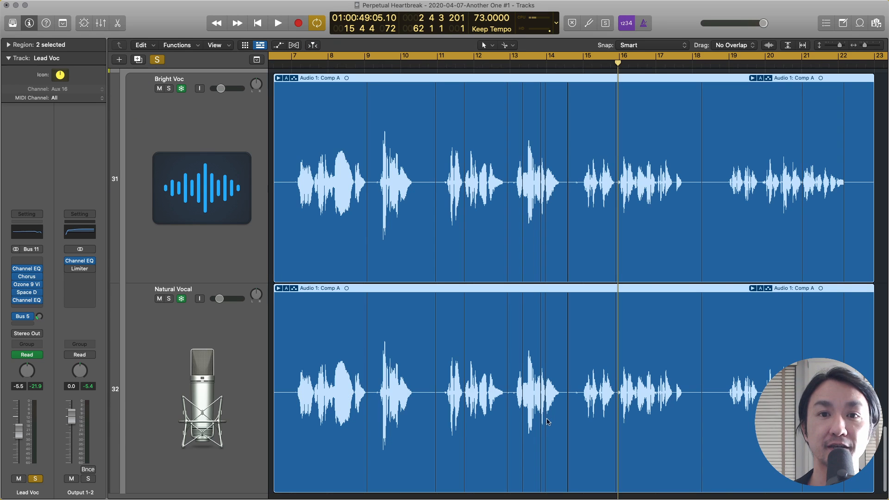
Step: Select the Natural Vocal track and show the track automation
scroll(483, 385, "left", 5)
left_click(328, 390)
left_click(224, 377)
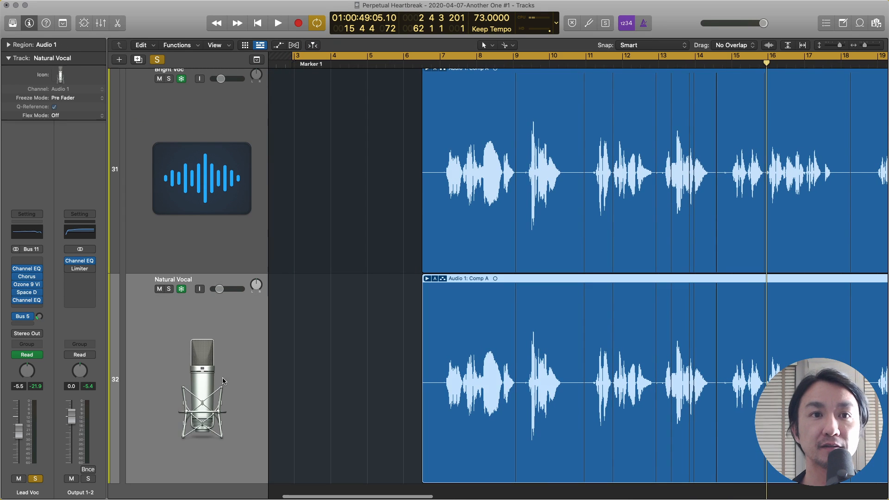
scroll(292, 342, "right", 5)
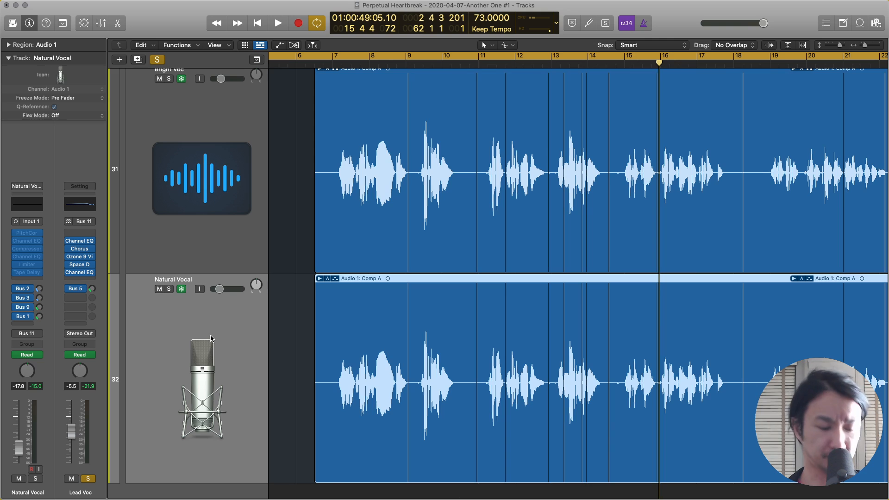
key("a")
scroll(327, 368, "down", 2)
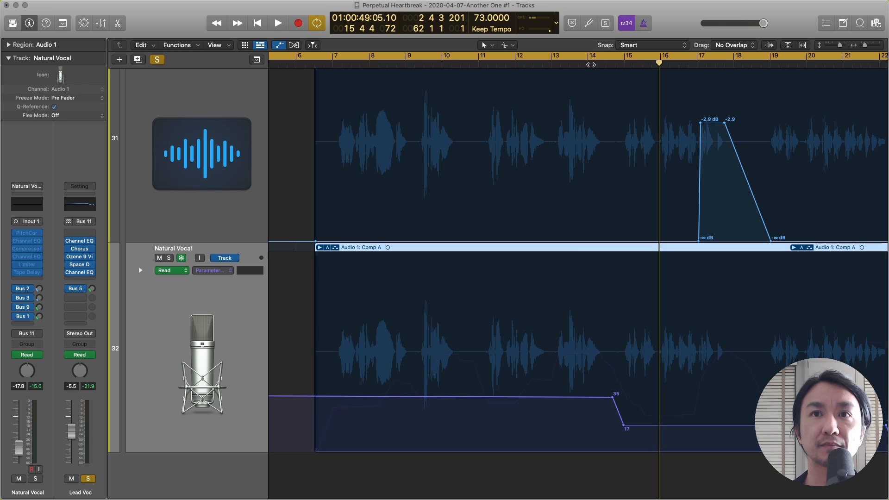
Step: Play the soloed vocals from about bar 14 and inspect the Natural Vocal track's Bus 9 send to Voc Space
double_click(588, 65)
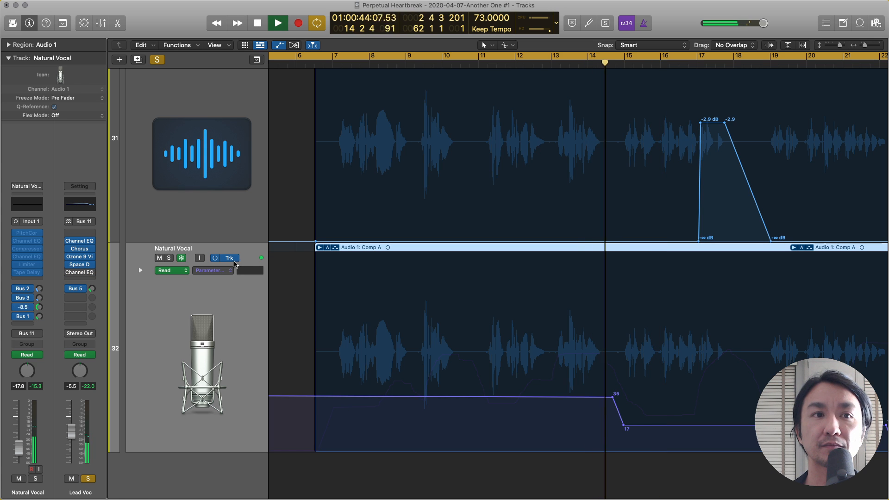
left_click(25, 308)
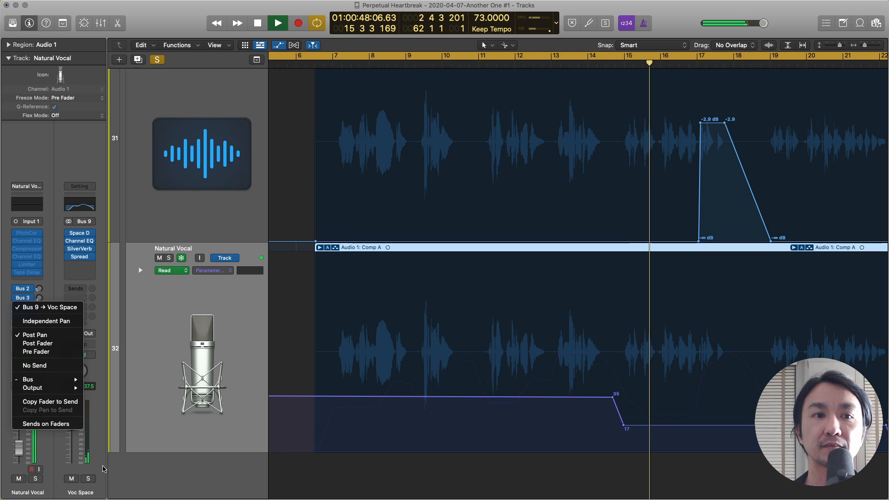
left_click(103, 469)
key("space")
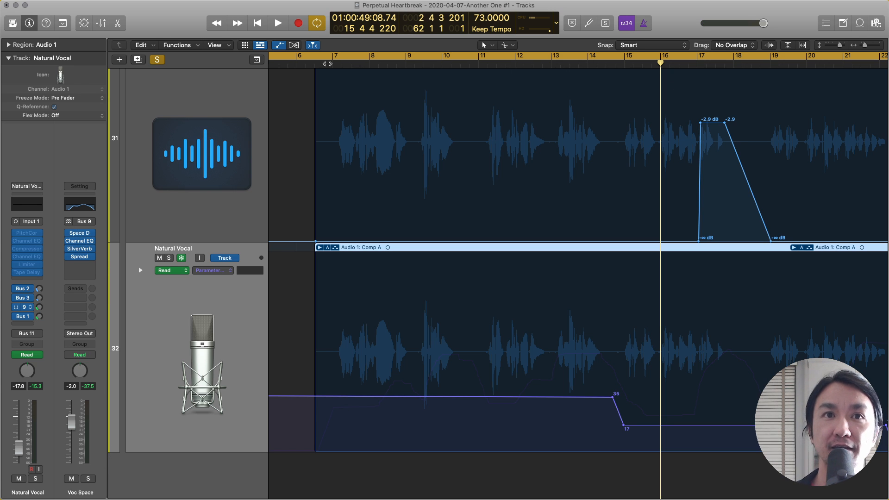
Step: Listen to the opening vocal phrase with its Voc Space reverb send, starting from about bar 7
scroll(343, 64, "left", 1)
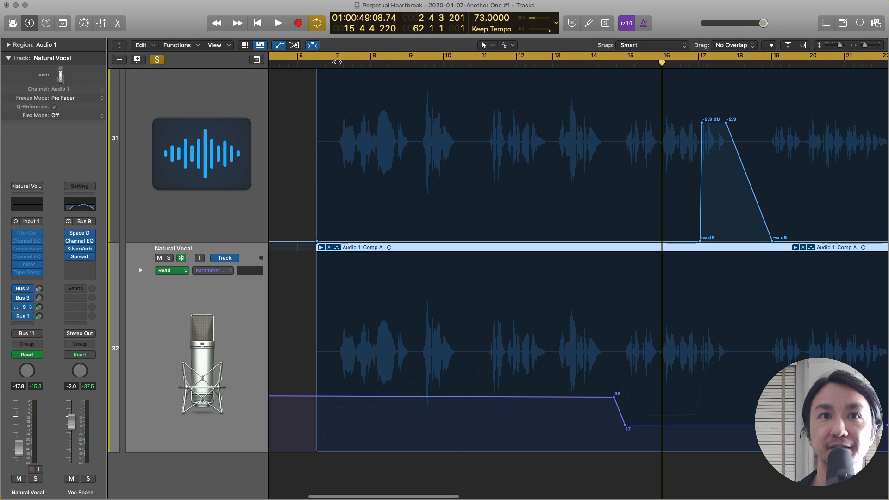
left_click(335, 65)
key("space")
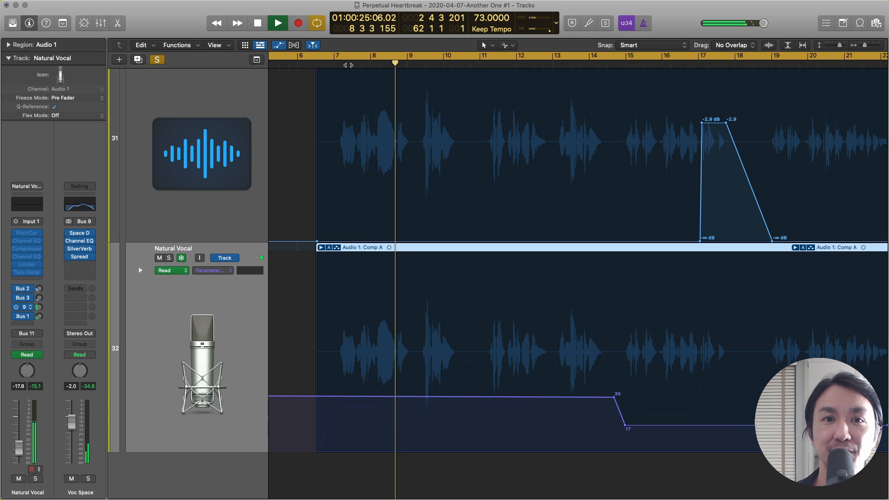
key("space")
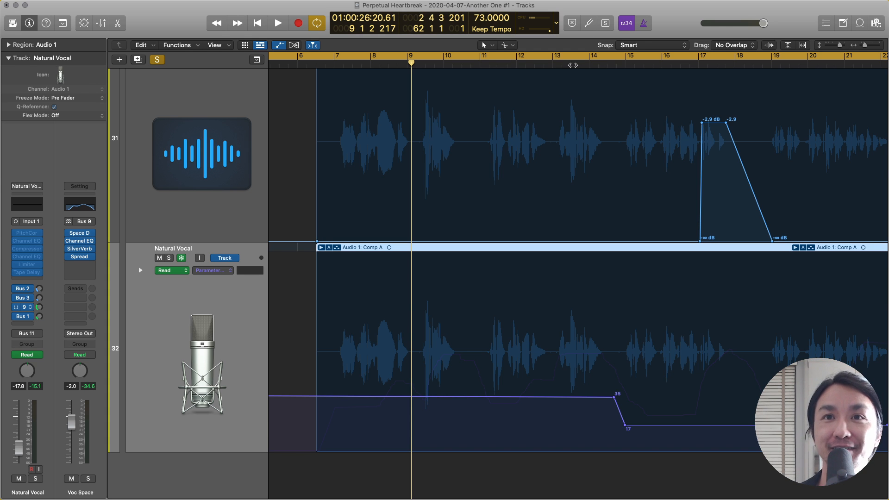
Step: Listen to the vocals across the Natural Vocal automation drop near bar 15, starting from about bar 14
scroll(648, 116, "right", 5)
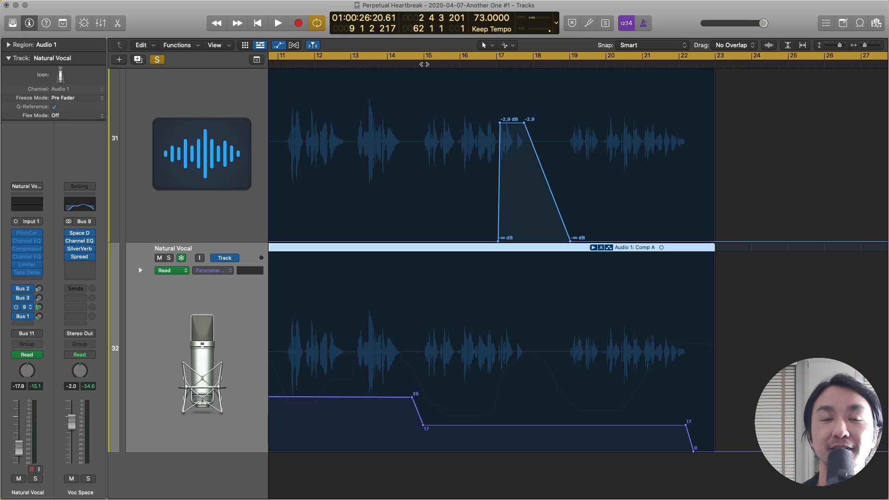
double_click(387, 65)
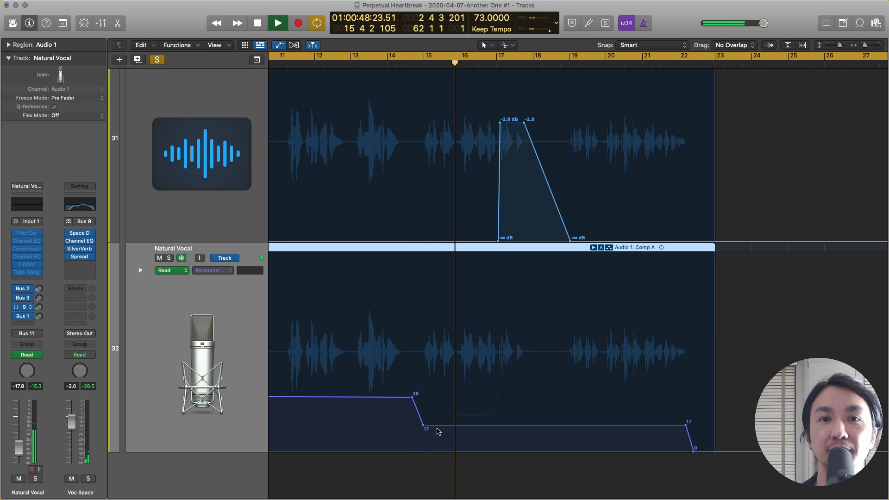
key("space")
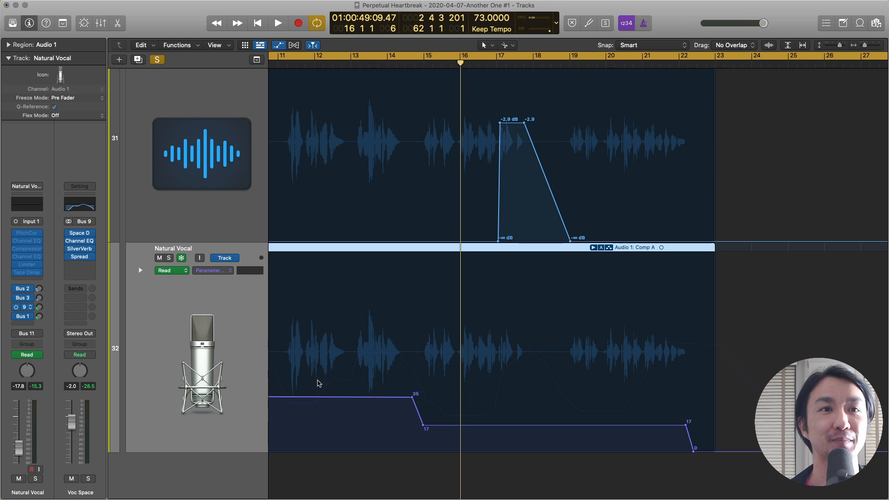
Step: Turn off cycle mode and play the soloed vocals from the middle of bar 15
key("space")
key("space")
key("c")
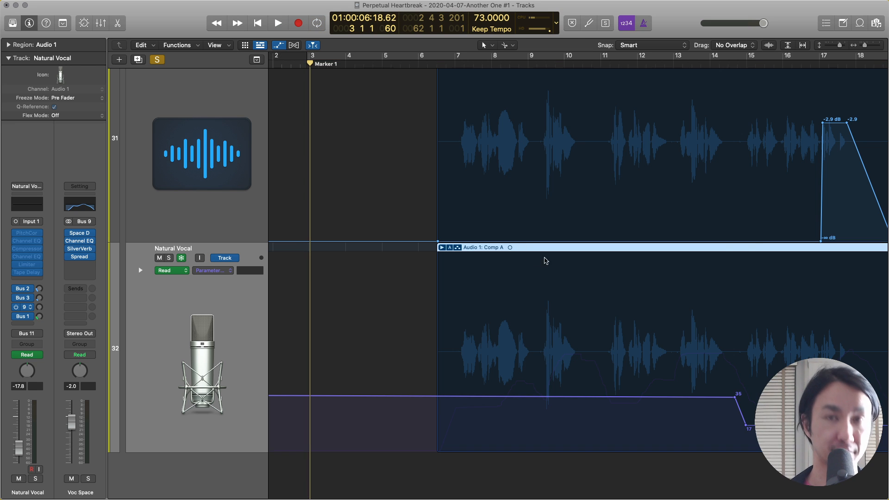
scroll(752, 239, "right", 5)
scroll(751, 239, "right", 5)
key("space")
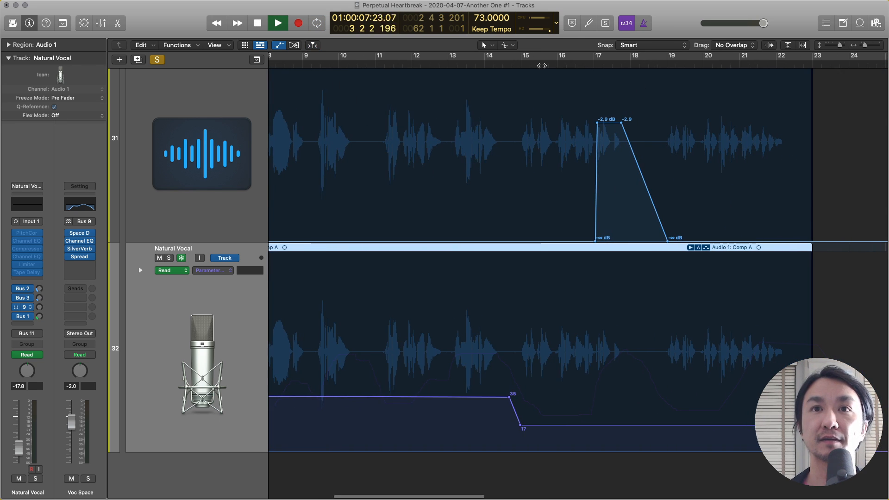
left_click(541, 64)
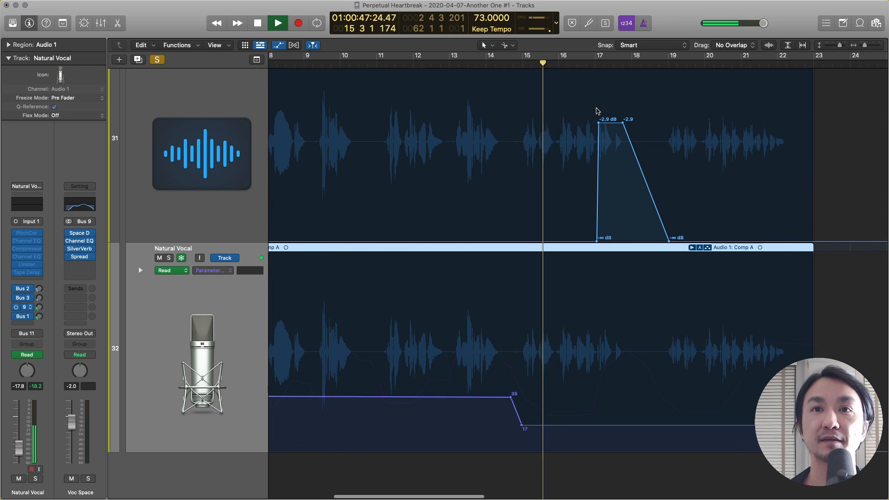
Step: Select the Bright Voc track and listen to its send automation between bars 17 and 19, replaying it from just before bar 17
scroll(205, 224, "up", 1)
left_click(205, 224)
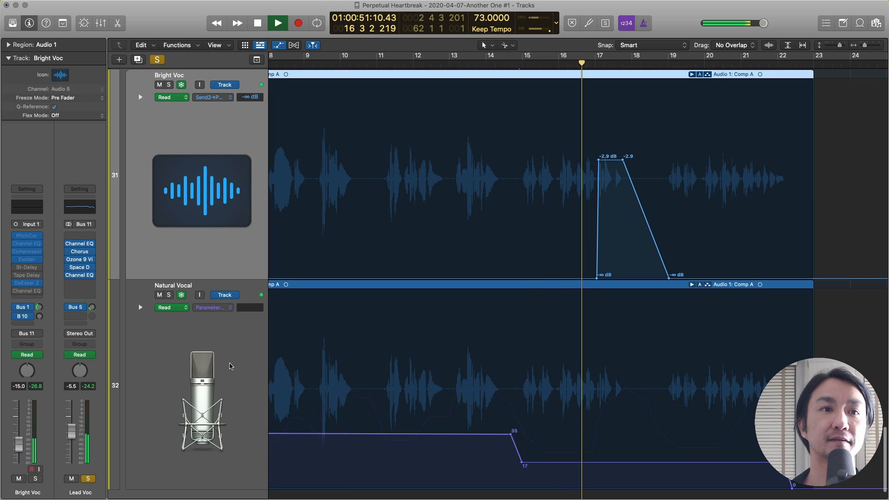
scroll(230, 365, "down", 1)
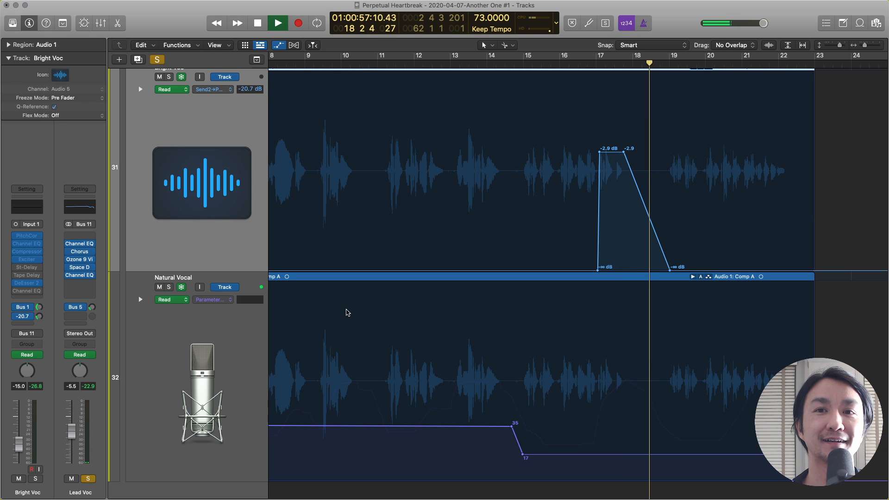
key("space")
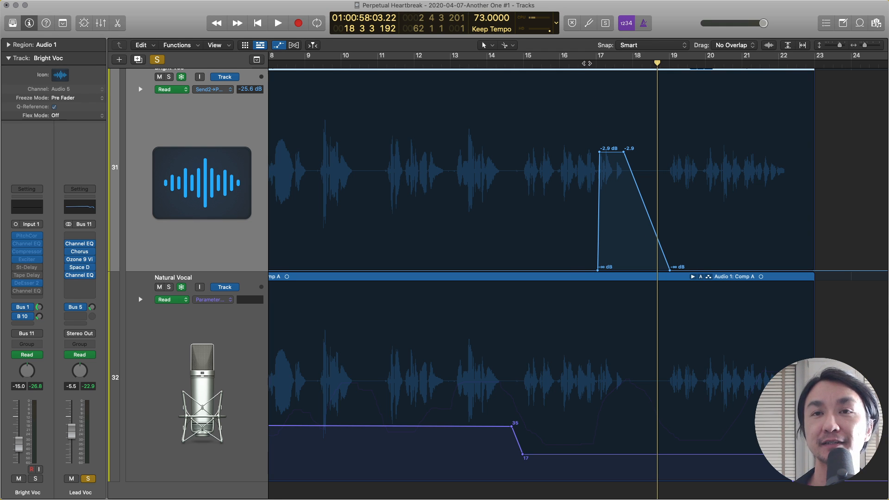
left_click(587, 63)
key("space")
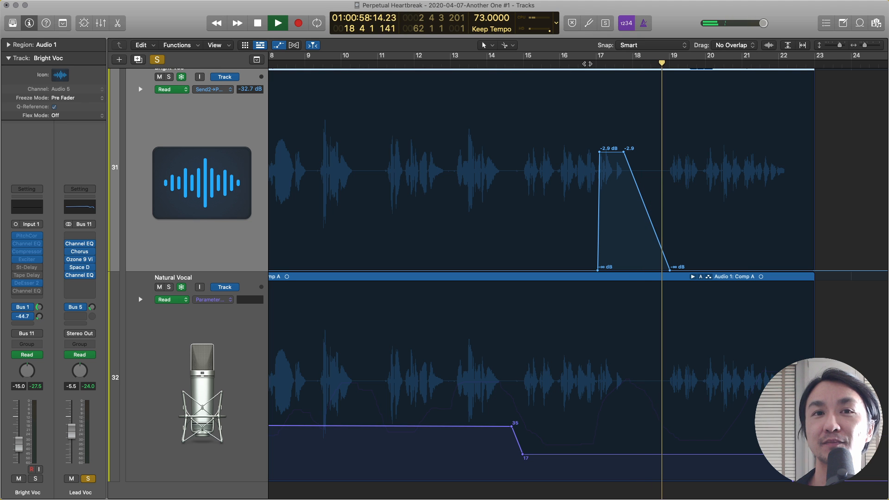
Step: Collapse the Lead Voc stack and return to an overview of the whole arrangement with automation hidden
scroll(445, 242, "left", 3)
scroll(445, 242, "up", 5)
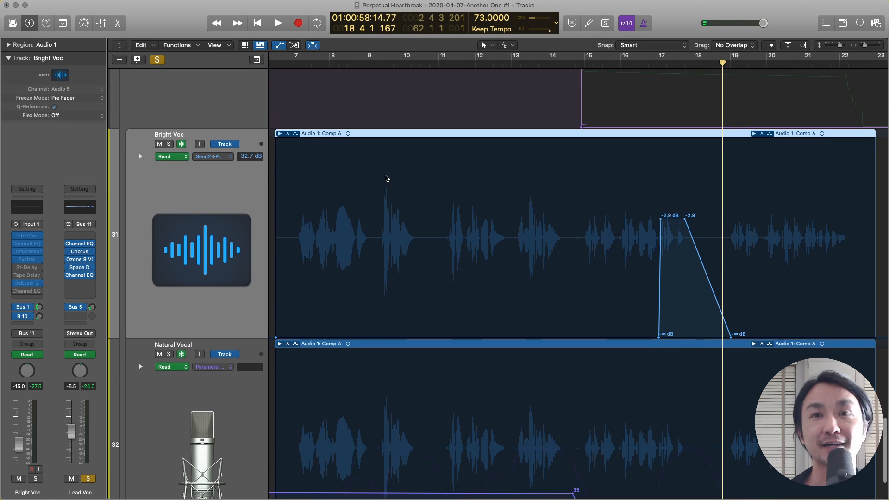
scroll(199, 172, "up", 8)
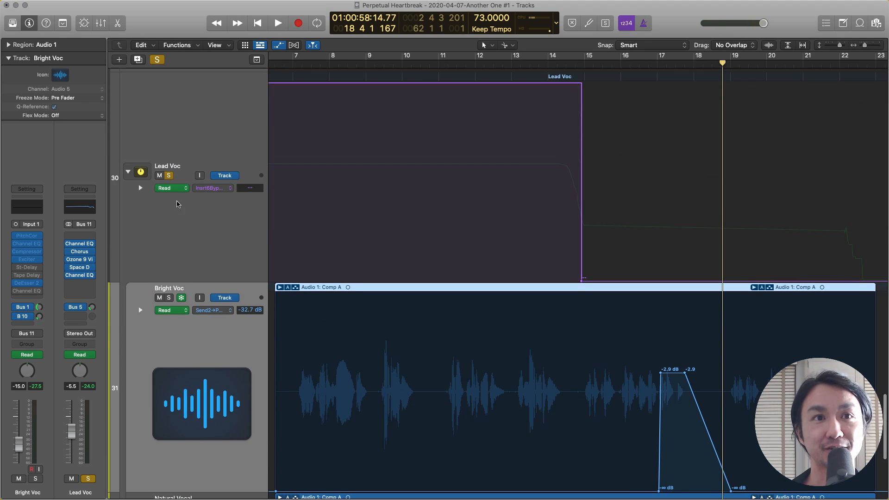
left_click(128, 173)
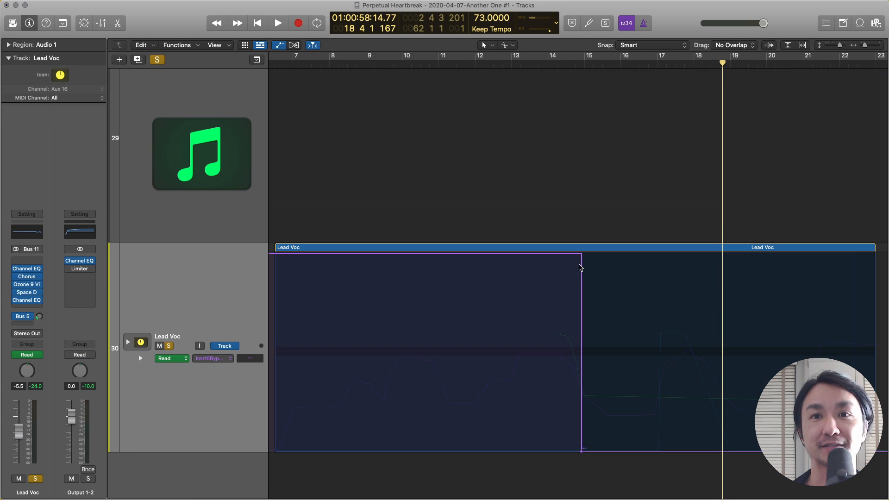
key("a")
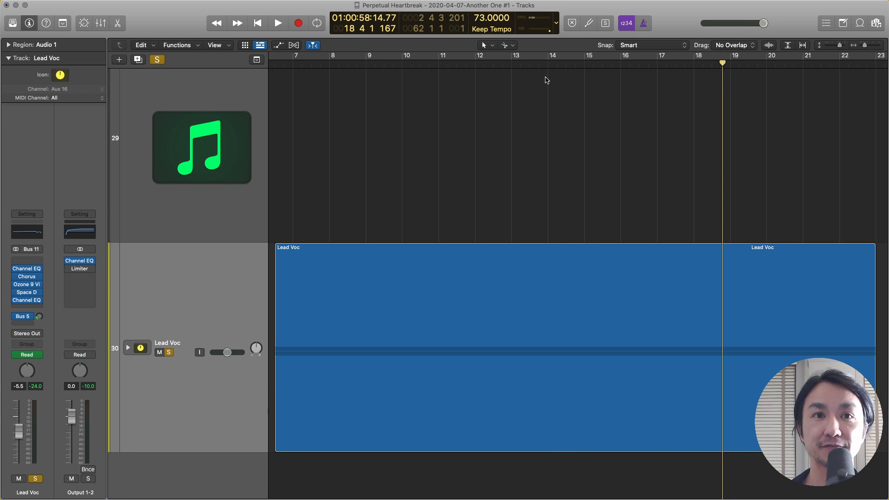
key("z")
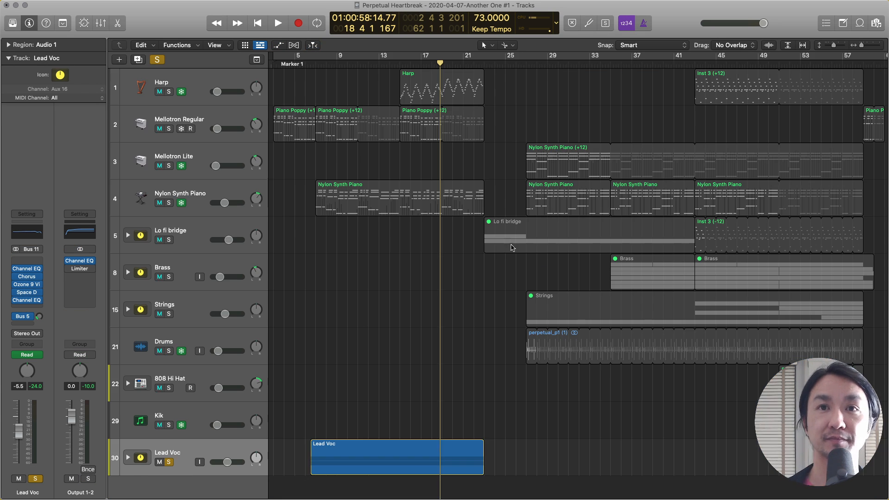
Step: Unsolo the Lead Voc stack and play the full mix from about bar 27
left_click(169, 462)
scroll(454, 380, "right", 3)
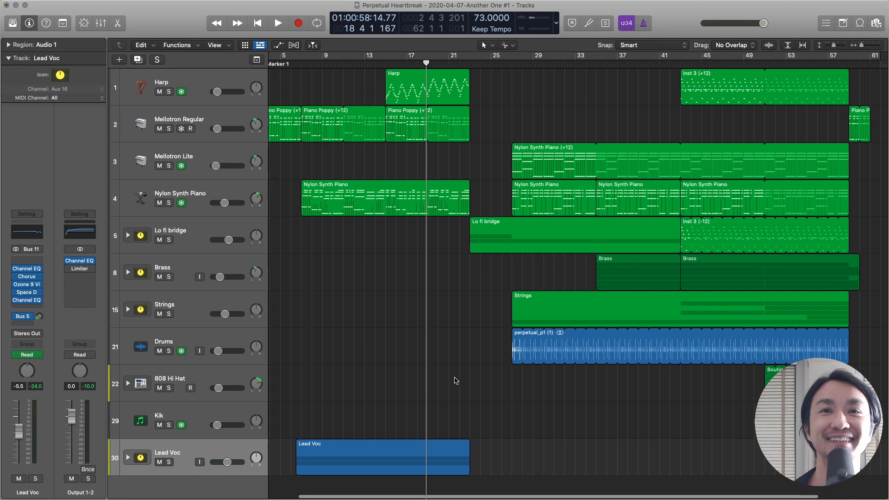
scroll(455, 378, "left", 5)
scroll(458, 379, "right", 3)
scroll(462, 381, "right", 2)
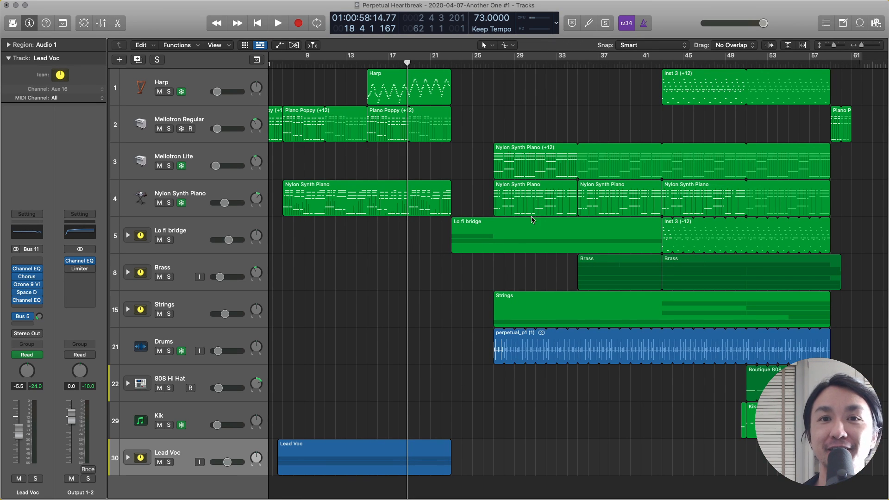
scroll(533, 219, "right", 3)
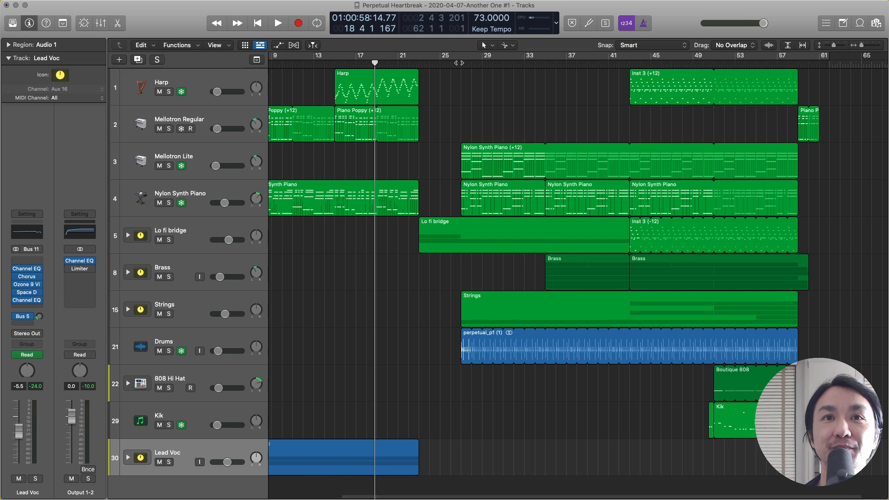
double_click(462, 60)
scroll(463, 254, "down", 1)
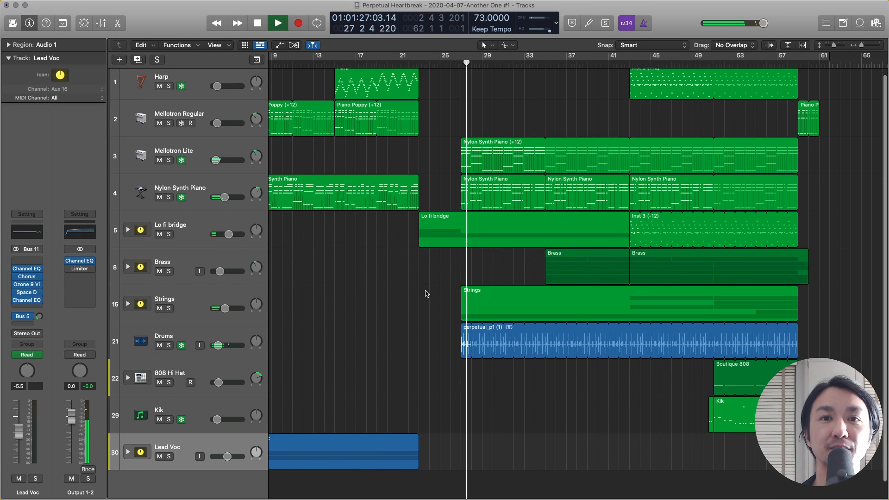
scroll(468, 250, "right", 1)
scroll(473, 248, "right", 1)
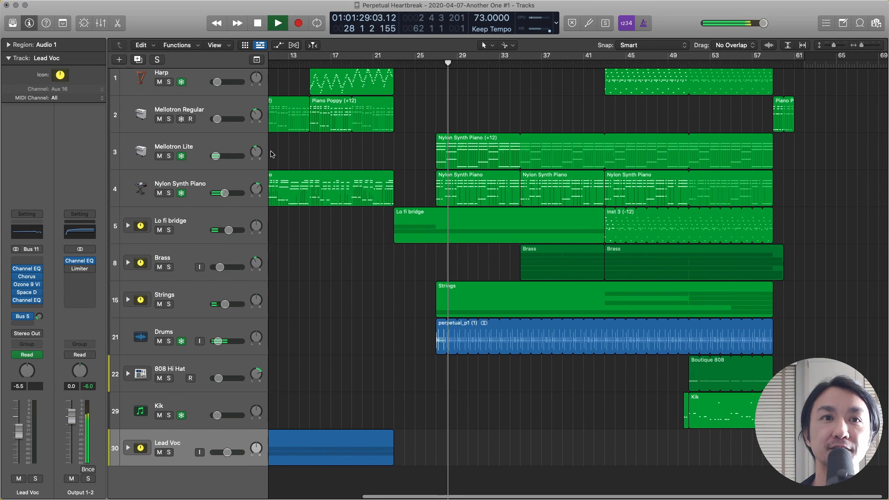
Step: Select the Mellotron Lite track and solo it together with the Nylon Synth Piano to hear how they combine
left_click(246, 147)
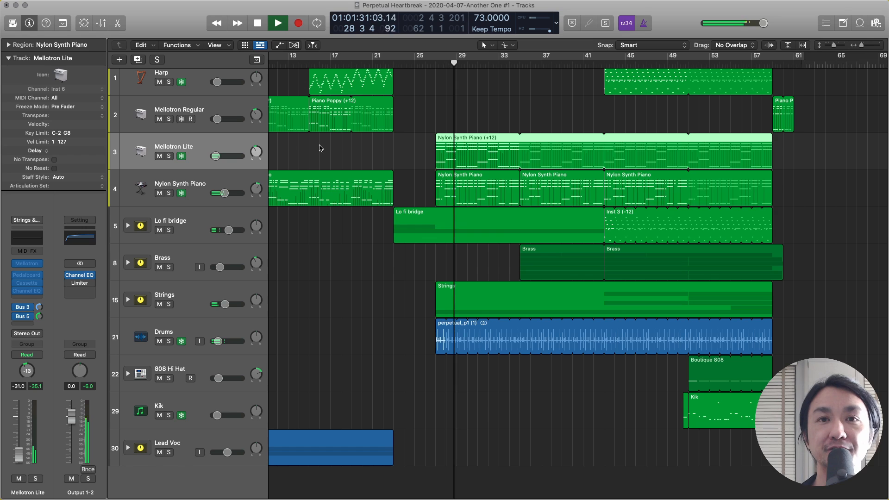
left_click(169, 156)
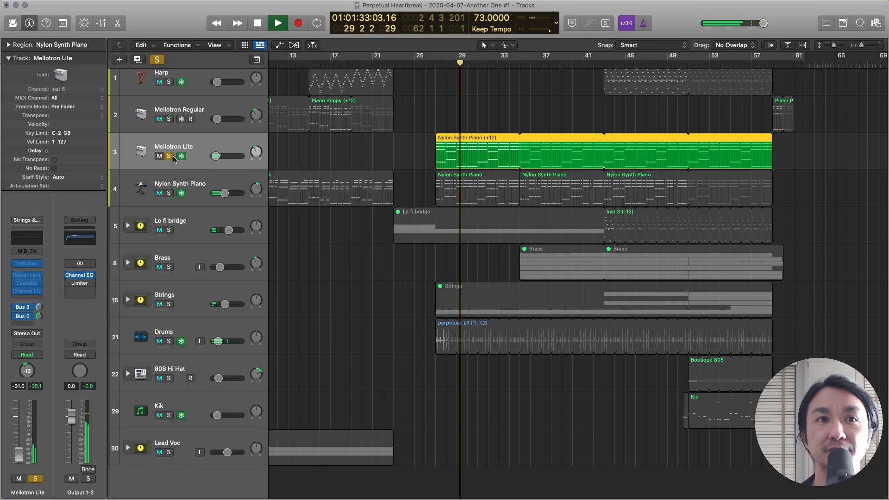
left_click(170, 194)
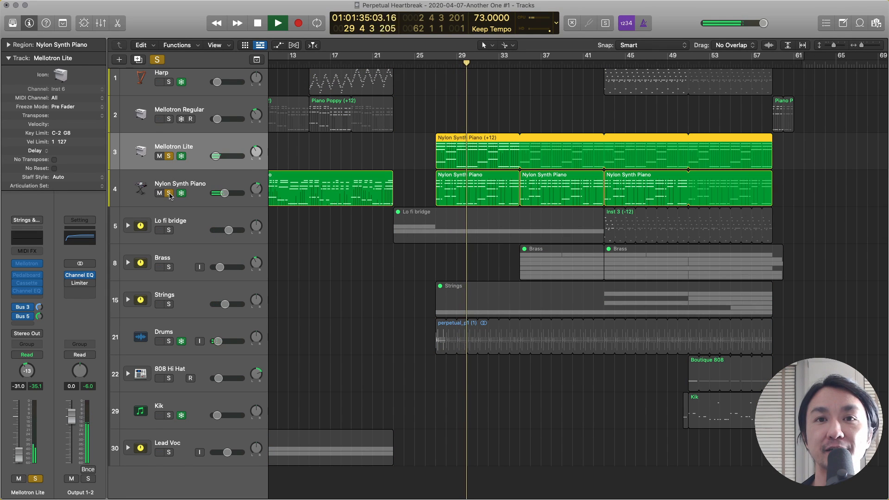
scroll(360, 225, "right", 1)
scroll(362, 229, "down", 1)
scroll(362, 230, "up", 3)
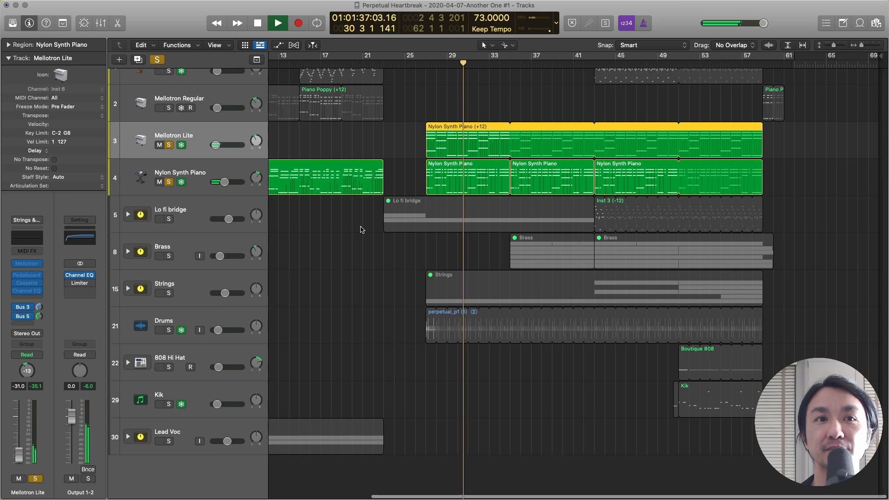
scroll(362, 230, "down", 1)
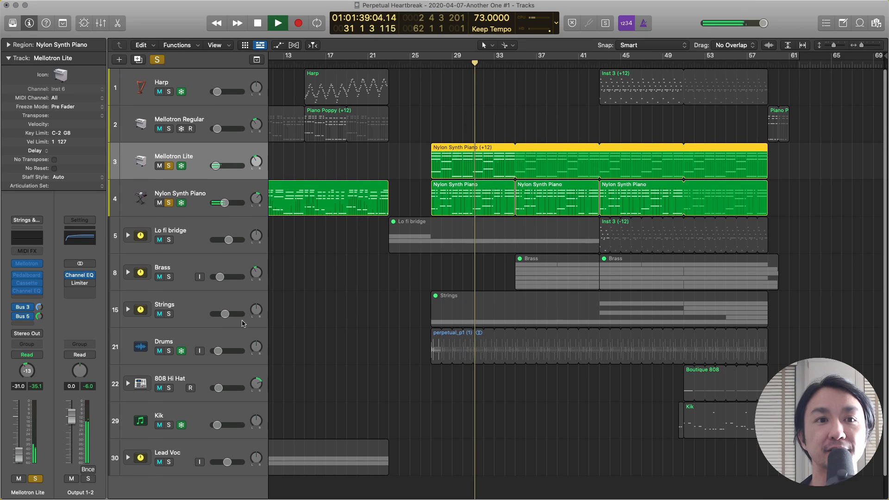
Step: Add the Drums track to the soloed keyboards and listen to them together
left_click(168, 352)
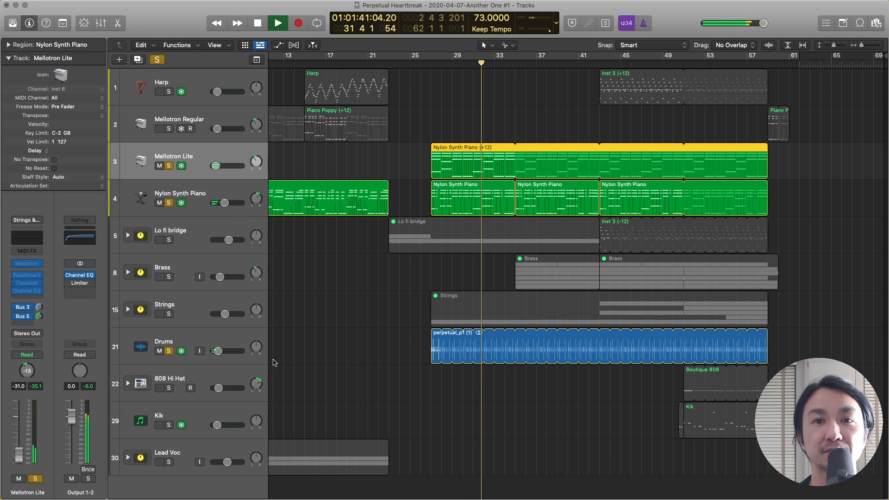
scroll(312, 358, "right", 1)
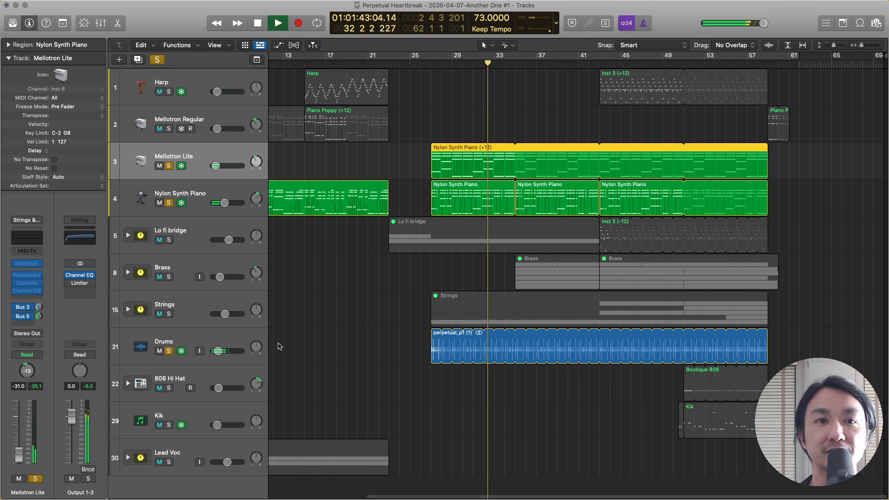
left_click(369, 283)
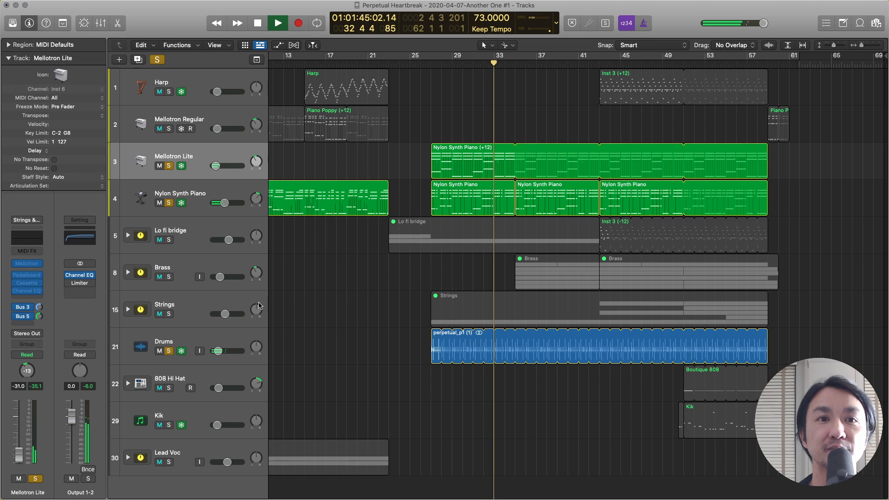
Step: Solo and expand the Brass stack to hear its horn layers, and show automation to examine its pan curve
left_click(196, 269)
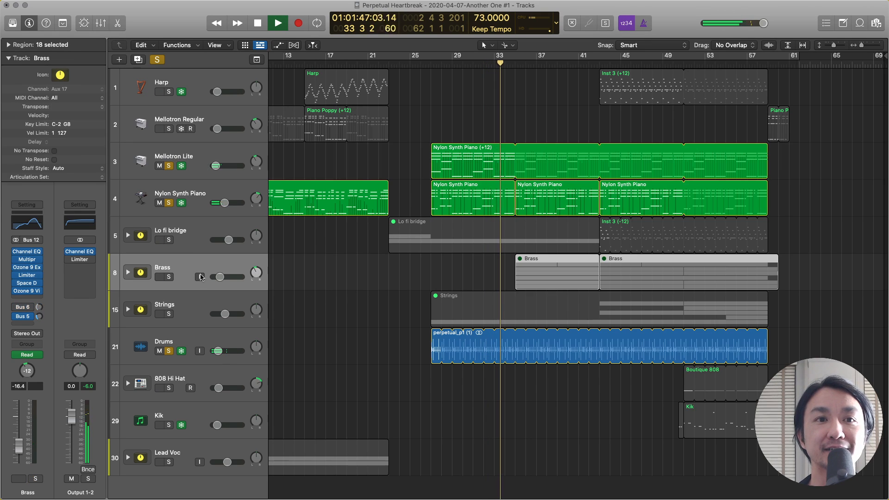
left_click(128, 273)
scroll(341, 333, "down", 5)
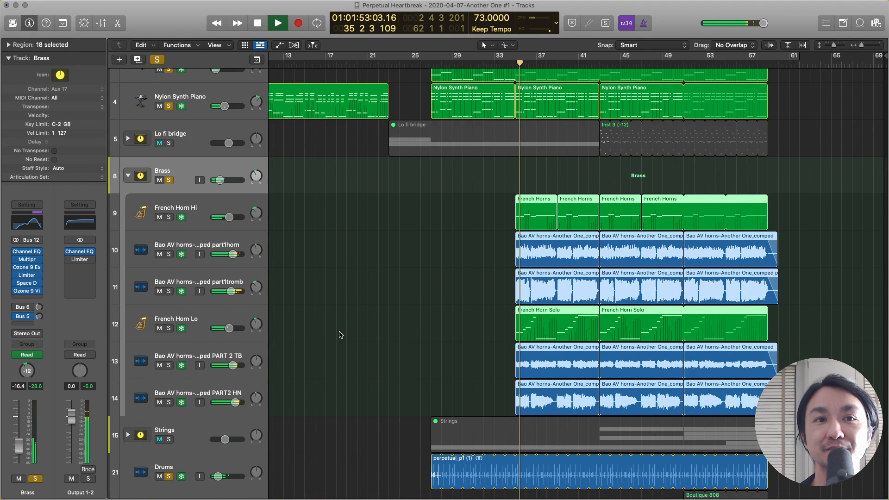
scroll(341, 332, "down", 7)
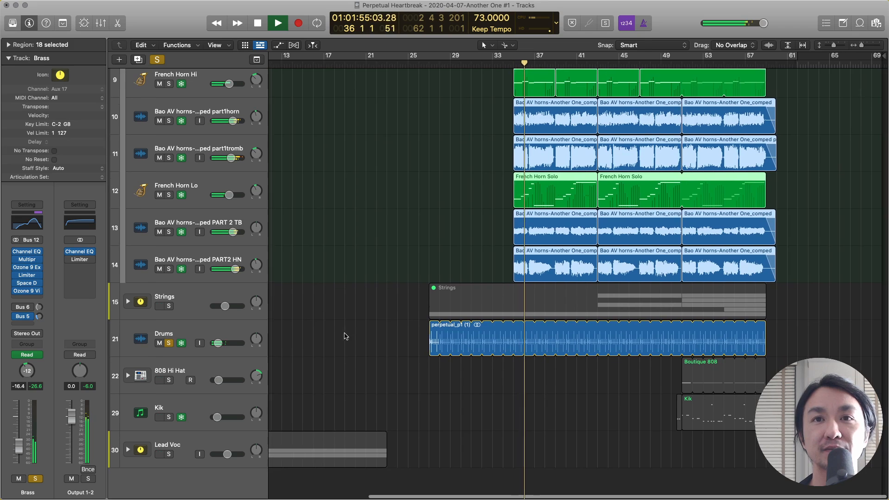
scroll(337, 283, "up", 4)
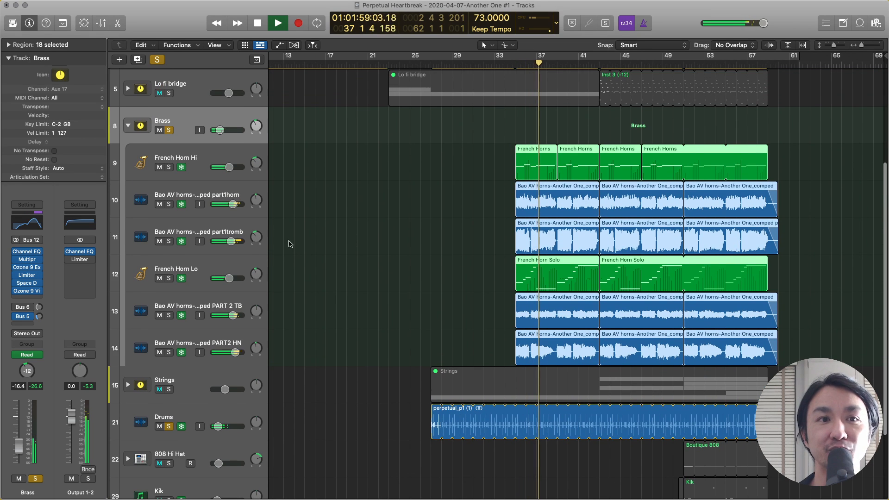
key("a")
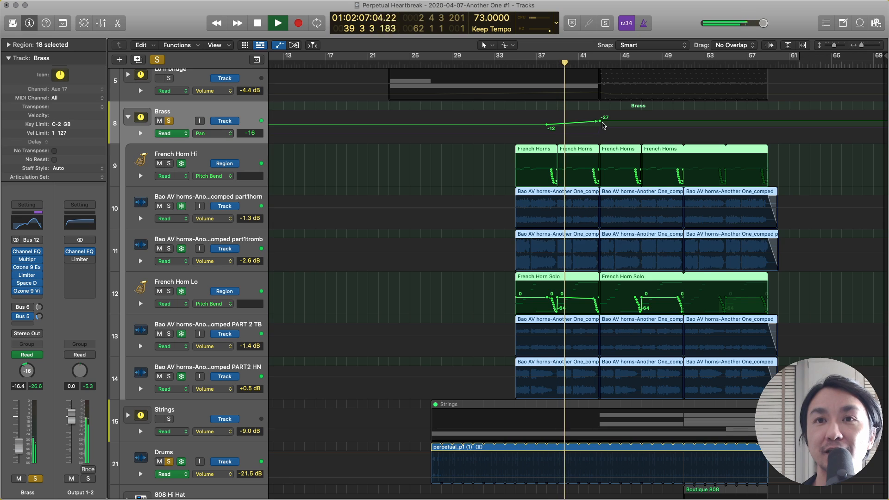
Step: Add the Strings stack to the solo and expand it to look through its layered string tracks
scroll(373, 363, "down", 5)
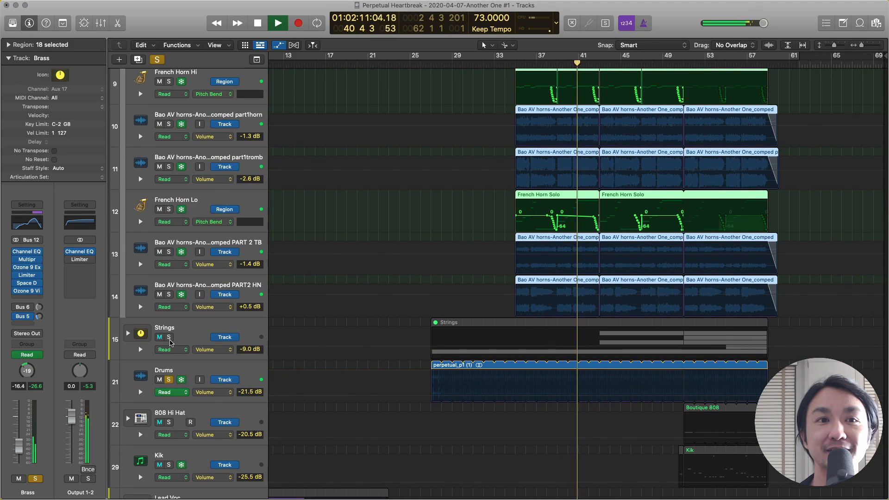
left_click(169, 338)
left_click(128, 334)
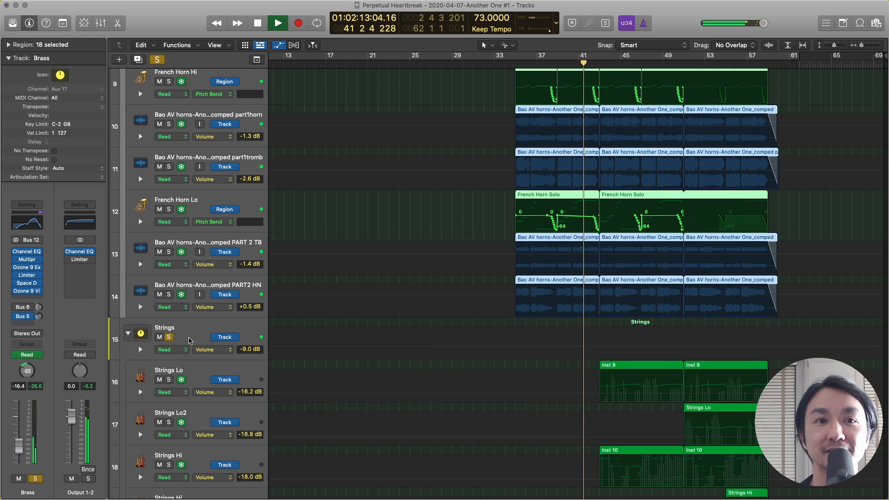
scroll(204, 345, "down", 4)
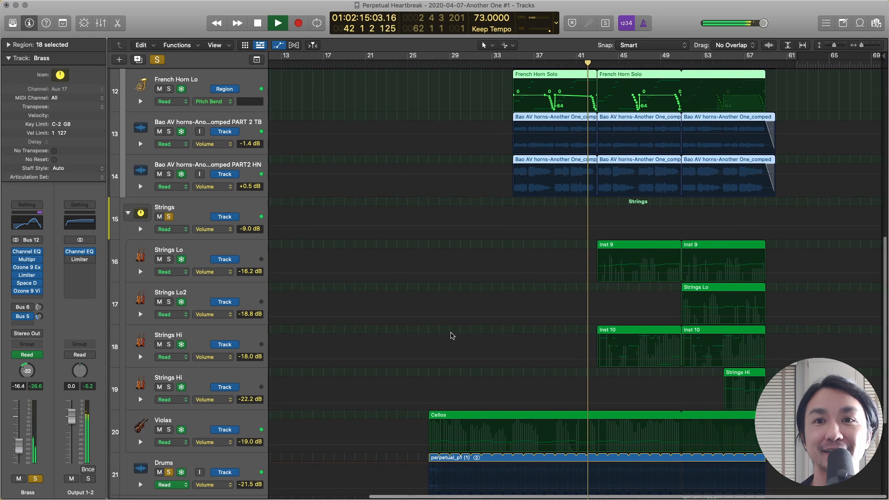
Step: Examine the Strings channel in the mixer during playback, and close the mixer to return to the tracks
key("x")
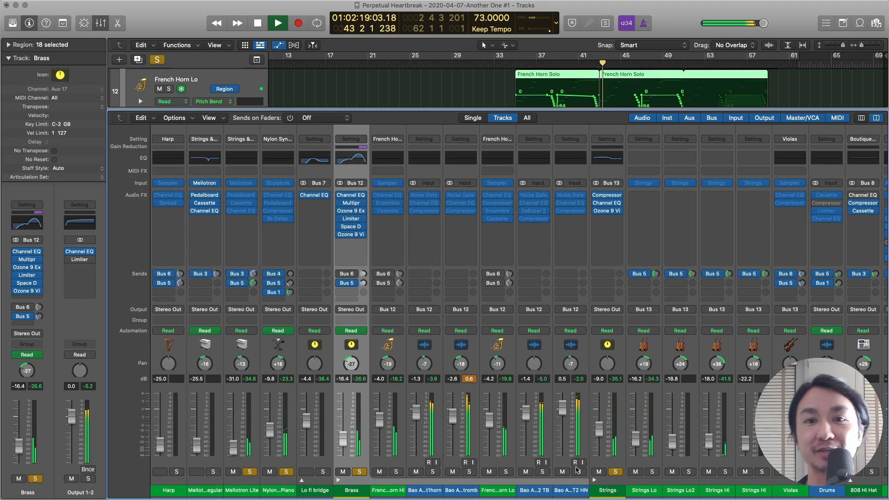
left_click(612, 488)
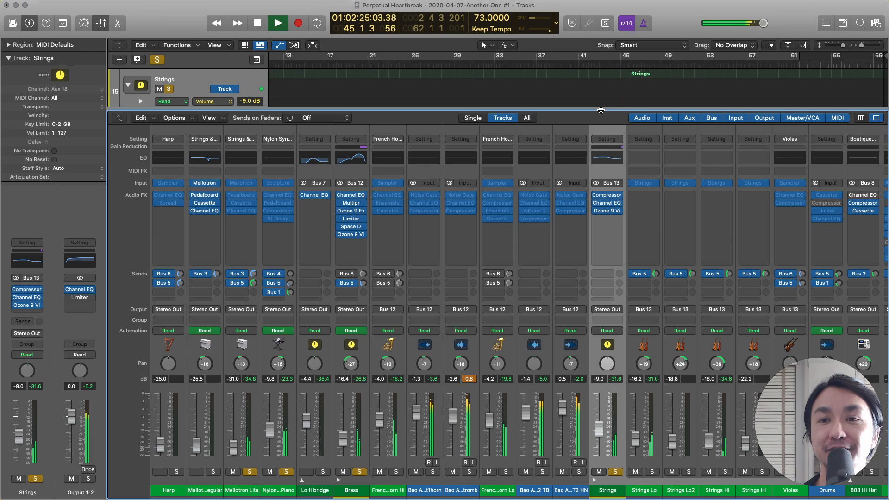
left_click_drag(601, 110, 584, 403)
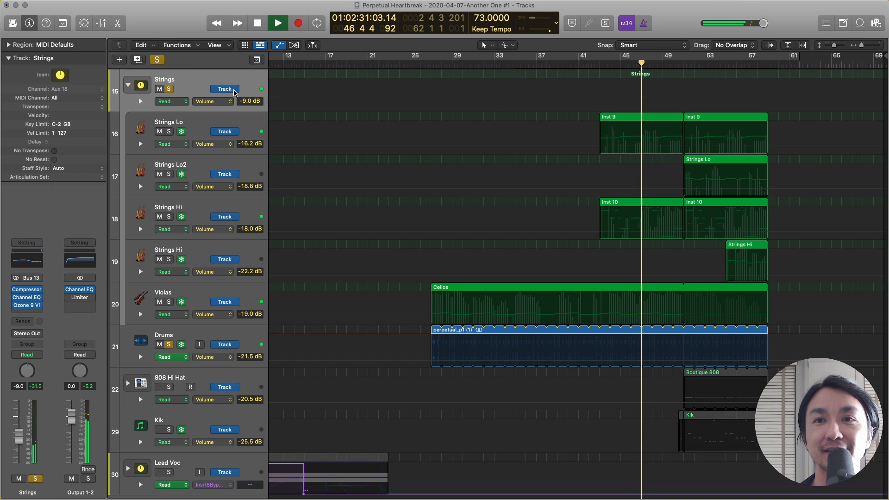
Step: Clear all solos to hear the full arrangement, and select the Kik track
scroll(423, 179, "up", 5)
scroll(423, 179, "down", 7)
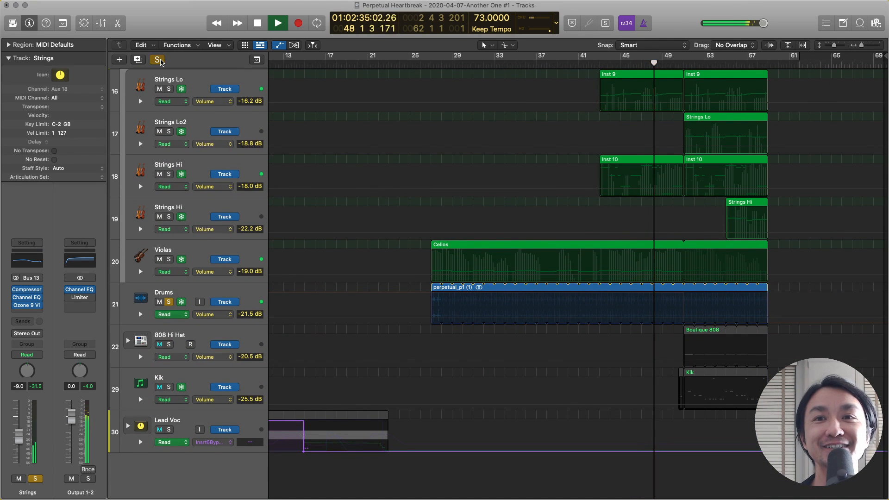
left_click(158, 59)
left_click(212, 377)
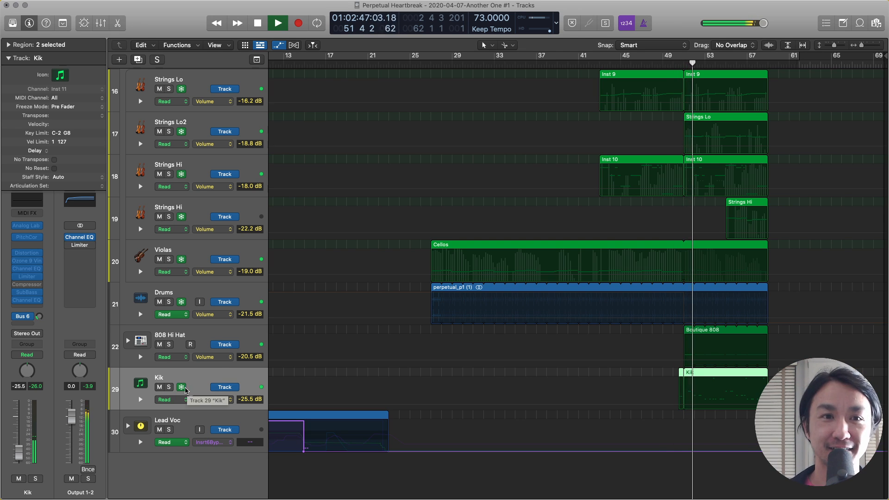
Step: Solo the Kik track and add the 808 Hi Hat to listen to both, clearing all solos when finished
left_click(169, 387)
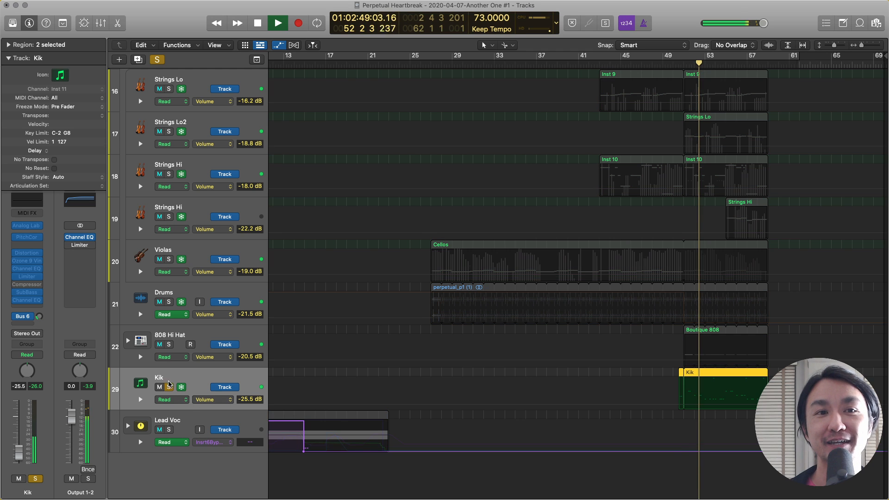
left_click(169, 345)
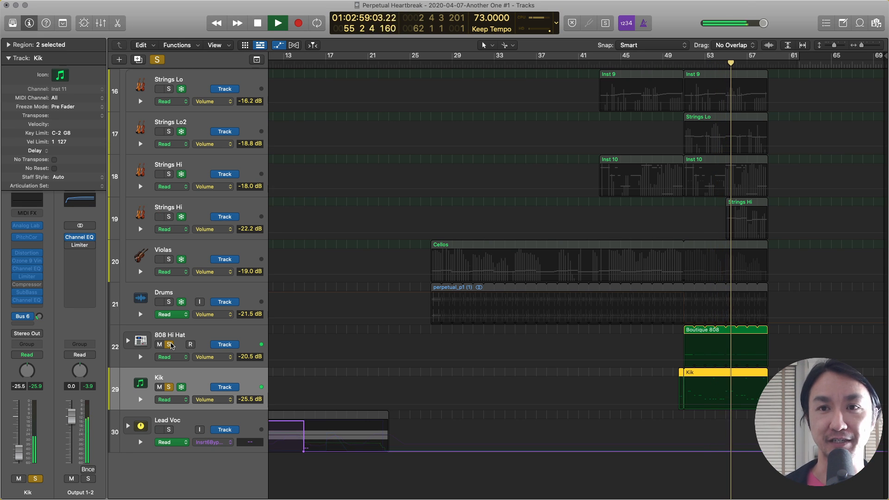
left_click(157, 59)
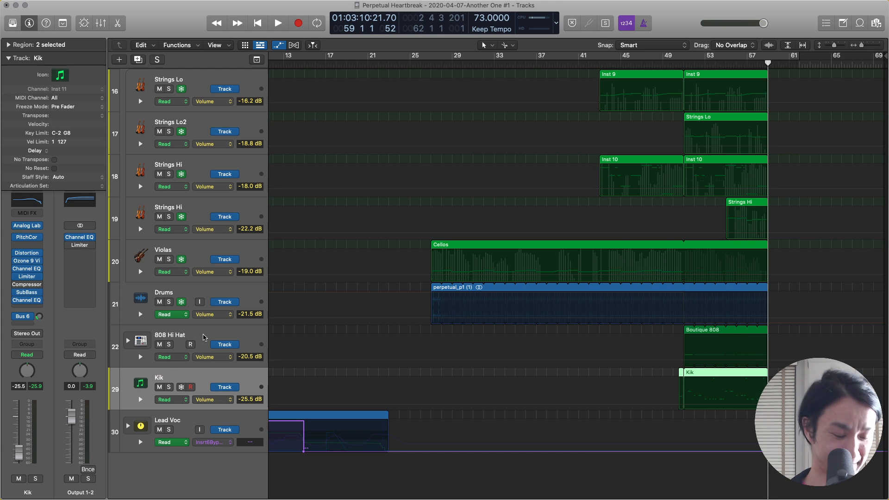
Step: Open the mixer and bring the Kik channel and its track into view
key("x")
scroll(694, 427, "right", 10)
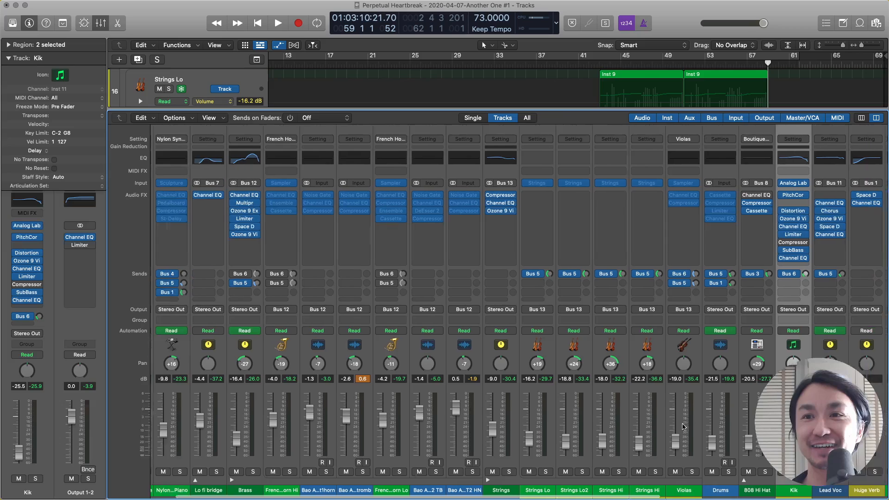
scroll(694, 427, "right", 5)
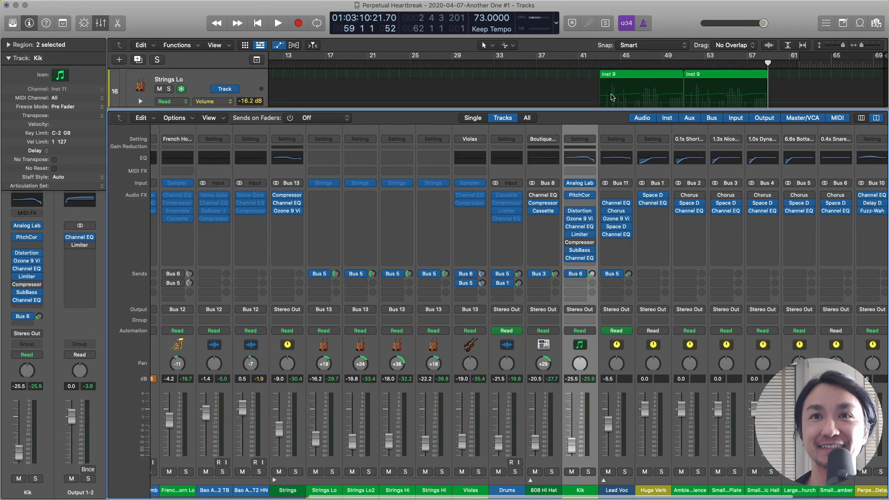
scroll(613, 97, "down", 3)
scroll(590, 87, "down", 4)
scroll(589, 87, "down", 7)
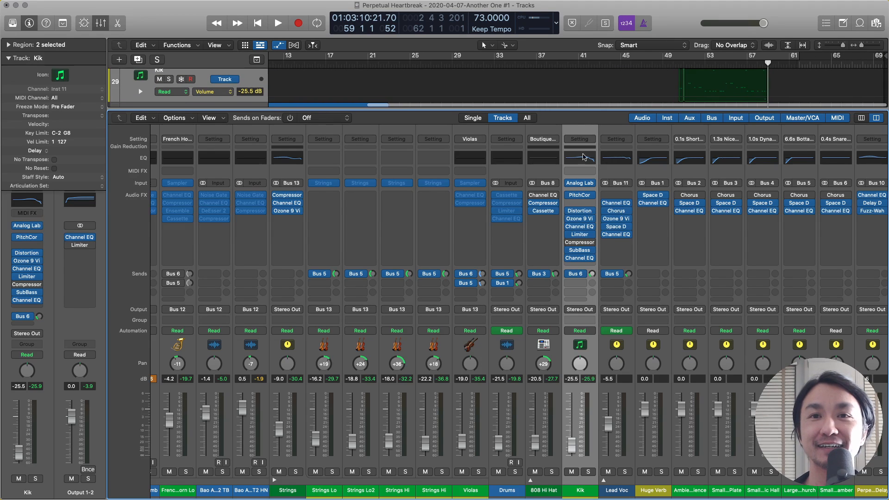
Step: Play the song from around bar 51, solo the Kik channel, and examine its SubBass plug-in settings
double_click(684, 64)
left_click(588, 471)
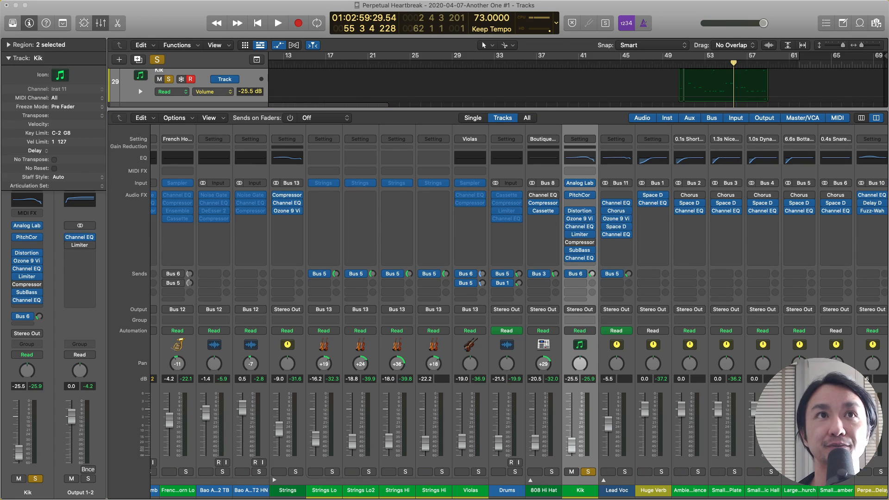
left_click(580, 250)
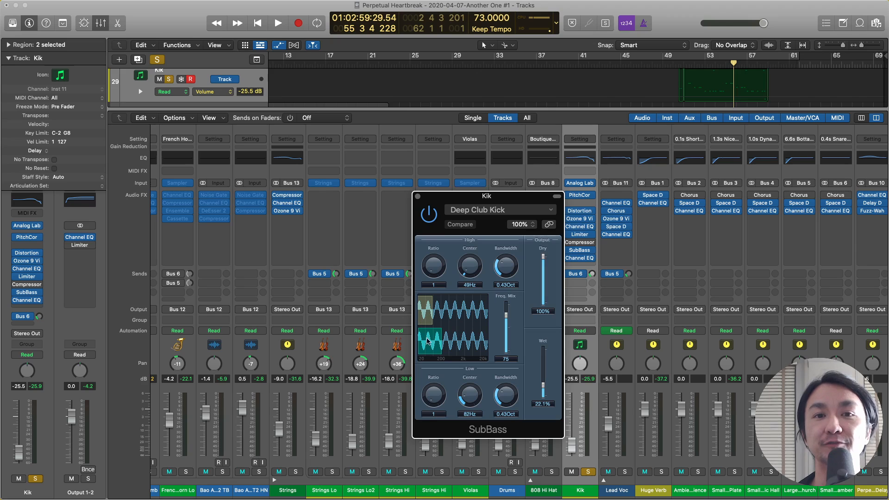
left_click(418, 199)
Step: Open the Channel EQ on Output 1-2 and move its window clear of the output channel's effects
scroll(608, 253, "right", 5)
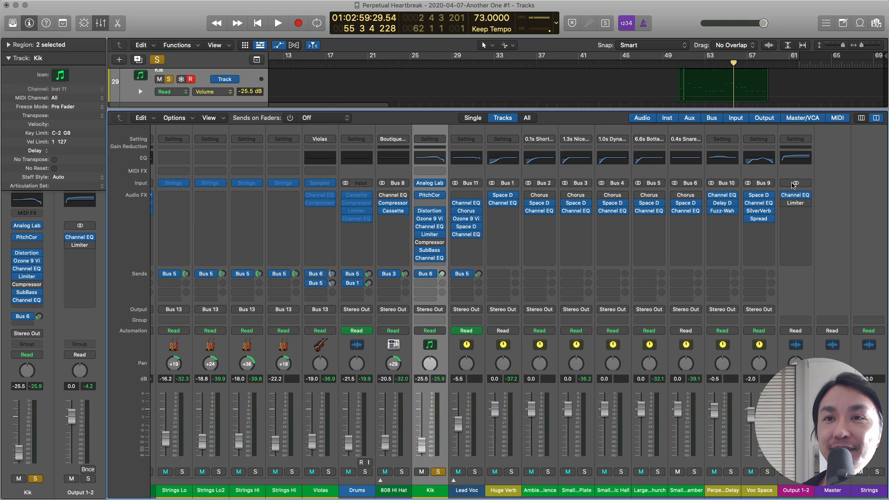
left_click(796, 195)
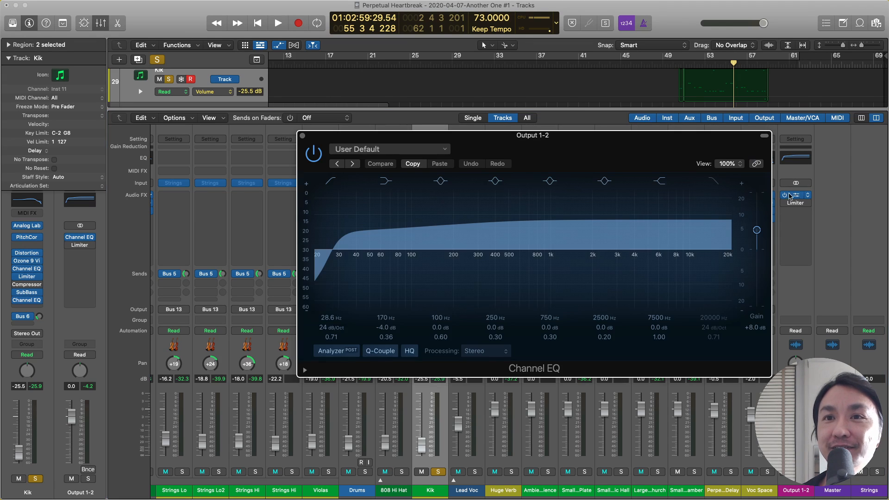
left_click_drag(686, 153, 633, 166)
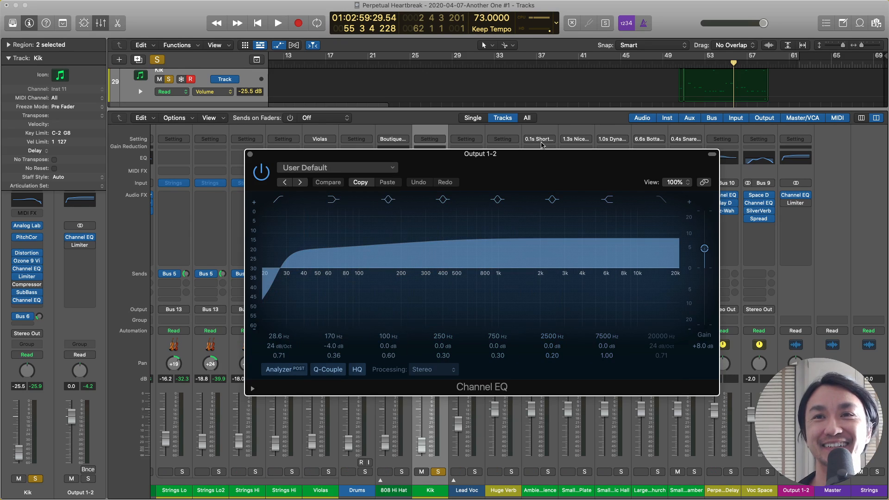
left_click_drag(531, 148, 446, 208)
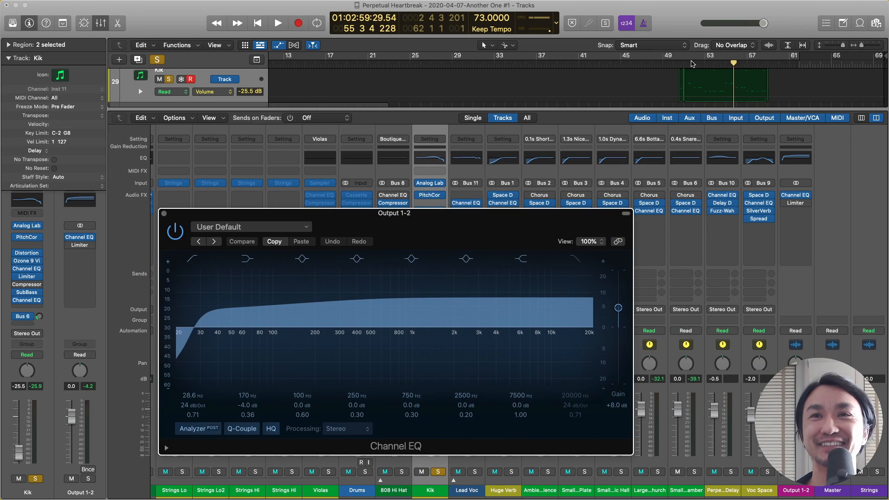
Step: Play the soloed Kik from around bar 51, comparing the output Channel EQ bypassed and enabled, and close the EQ when finished
left_click(688, 65)
key("space")
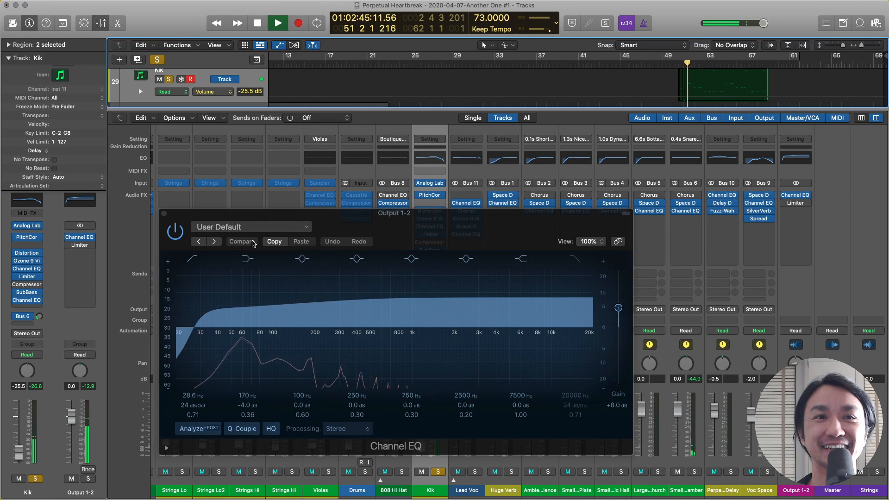
left_click(174, 231)
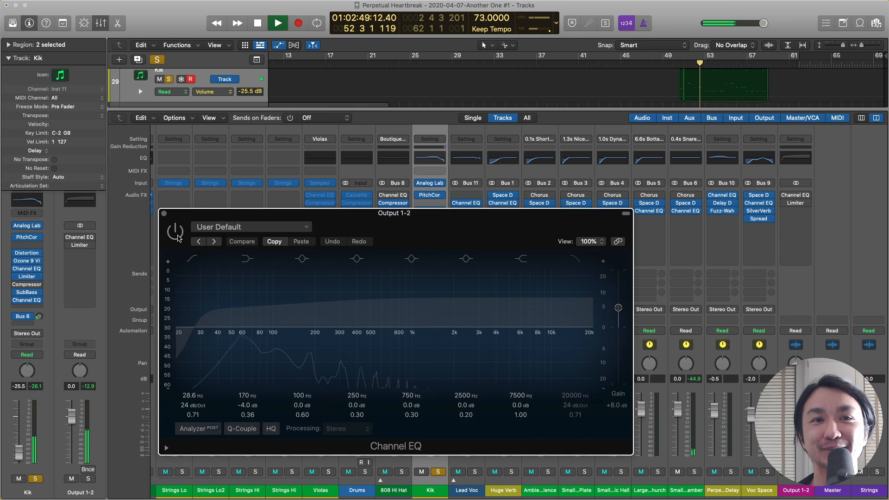
left_click(178, 238)
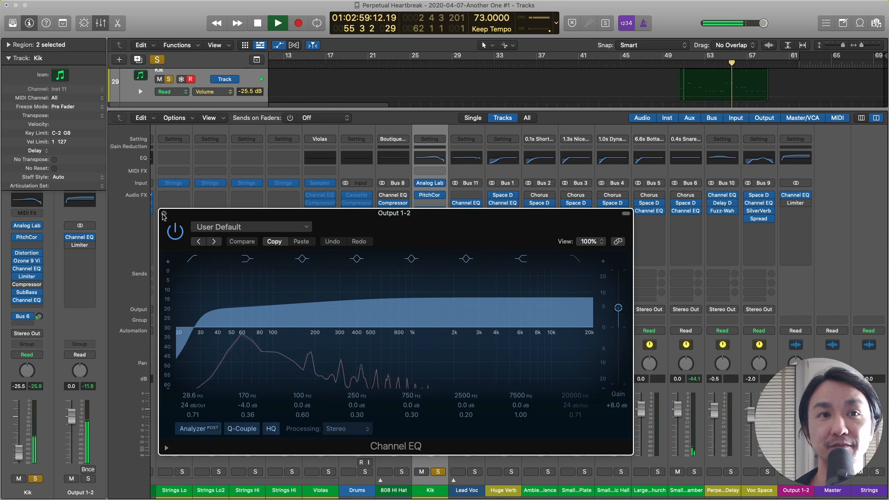
key("space")
left_click(163, 215)
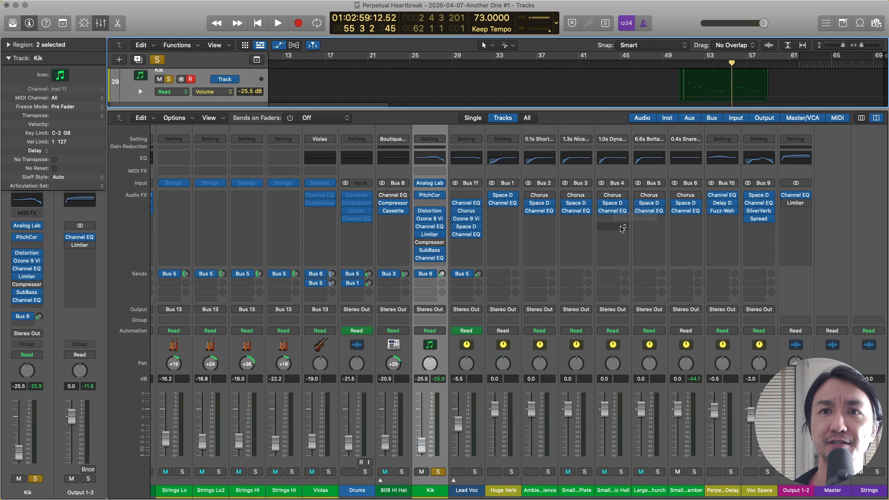
Step: Solo the Large Church reverb on Bus 5 and play from bar 49, dropping the Kik solo midway and clearing the reverb solo at the end
left_click(671, 68)
left_click(657, 472)
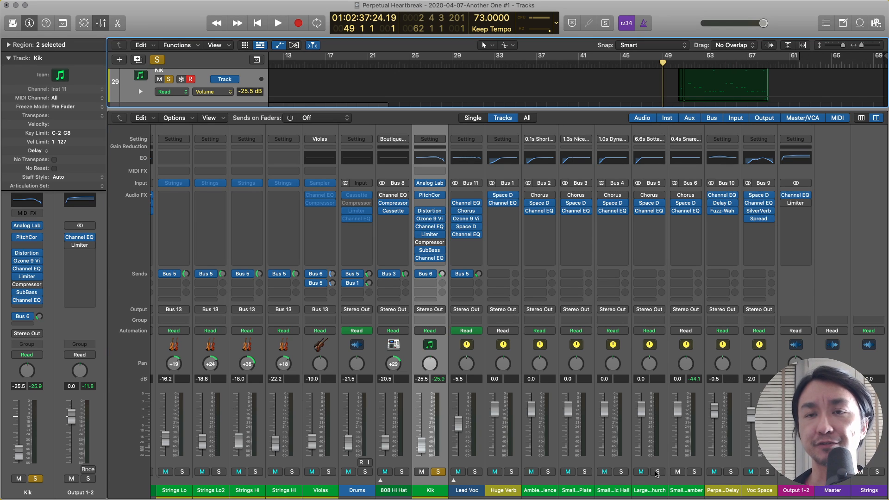
key("space")
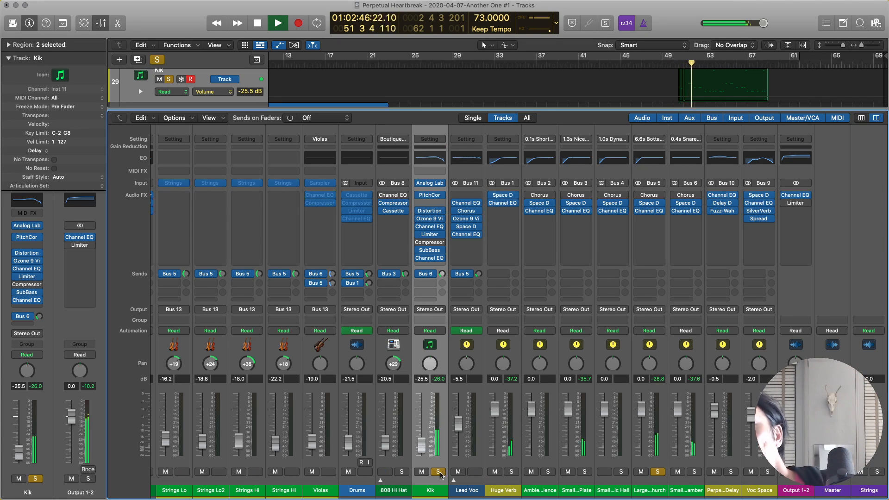
key("s")
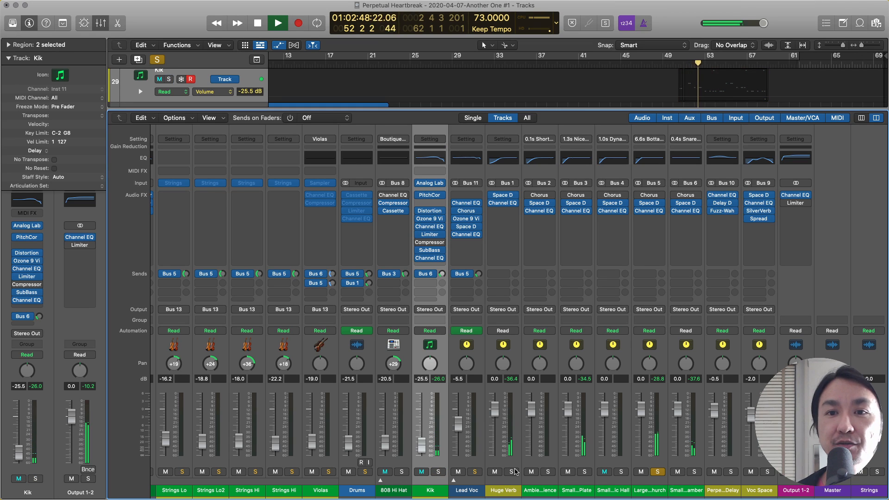
key("space")
left_click(657, 472)
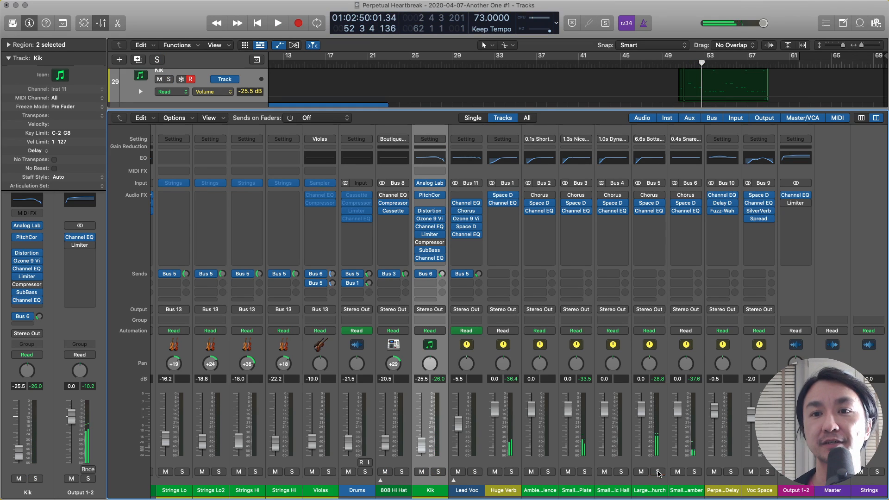
Step: Solo the Small Plate reverb on Bus 3 to hear it during playback, and clear its solo
left_click(584, 472)
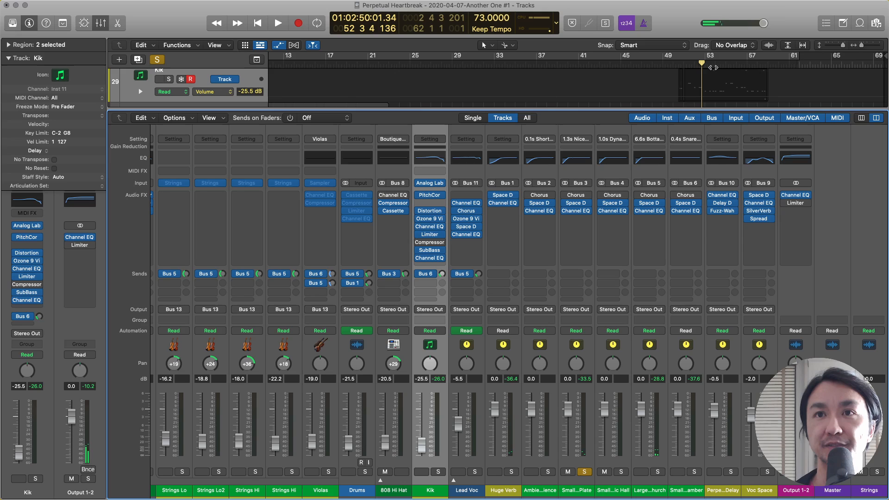
key("space")
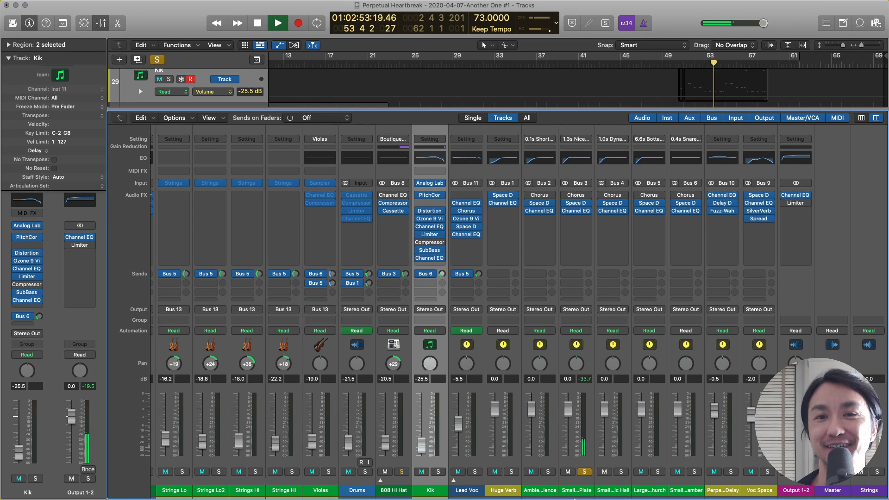
left_click(585, 472)
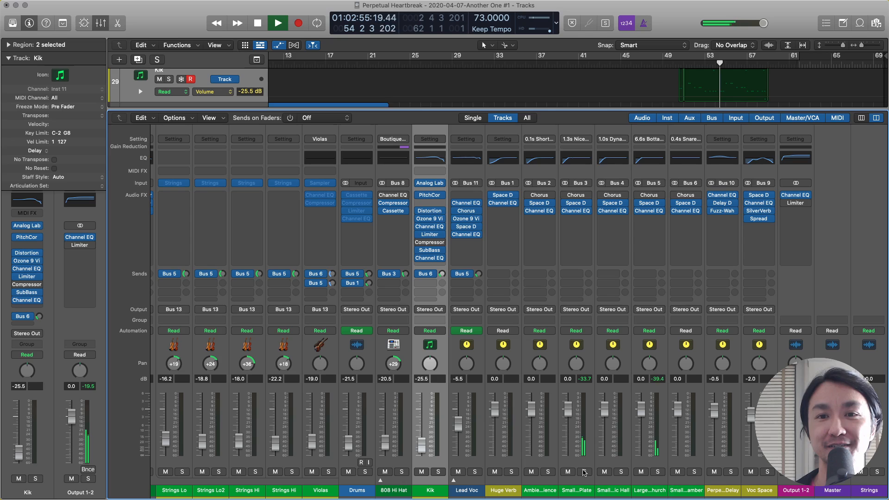
Step: Solo the reverb channels on Buses 2 to 6 together during playback, and stop after listening
left_click(658, 472)
left_click(694, 472)
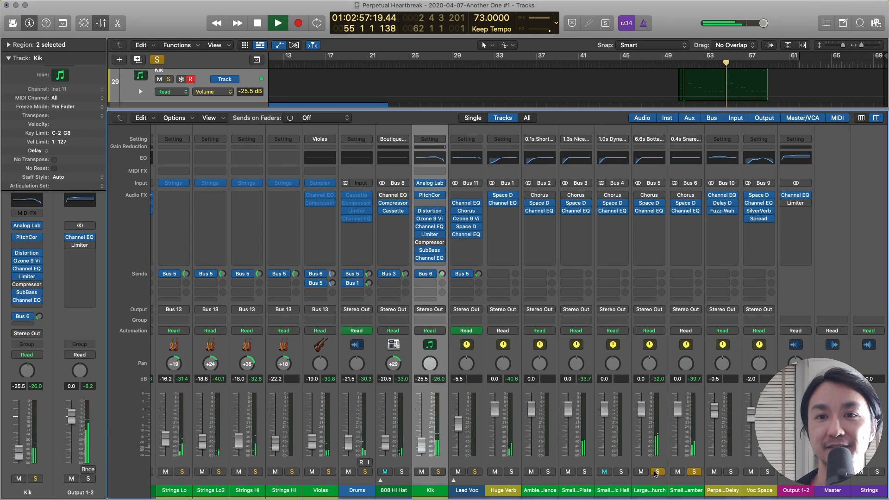
left_click(621, 472)
left_click(584, 472)
left_click(548, 472)
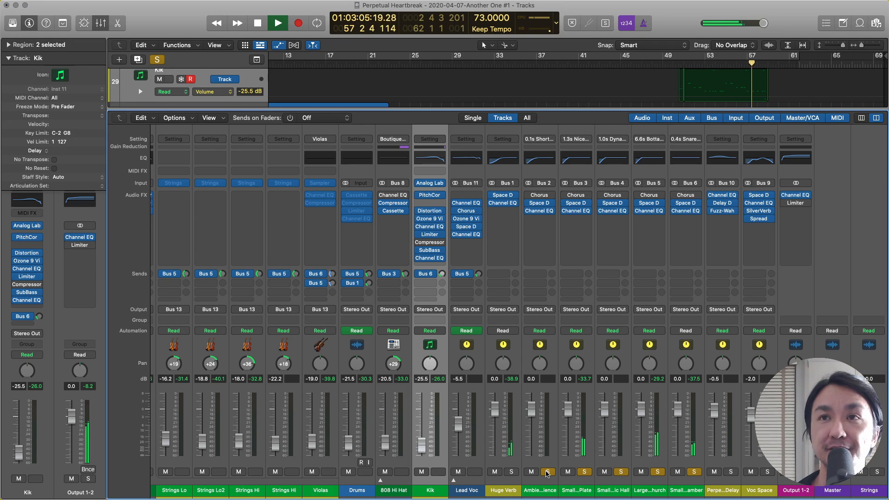
key("space")
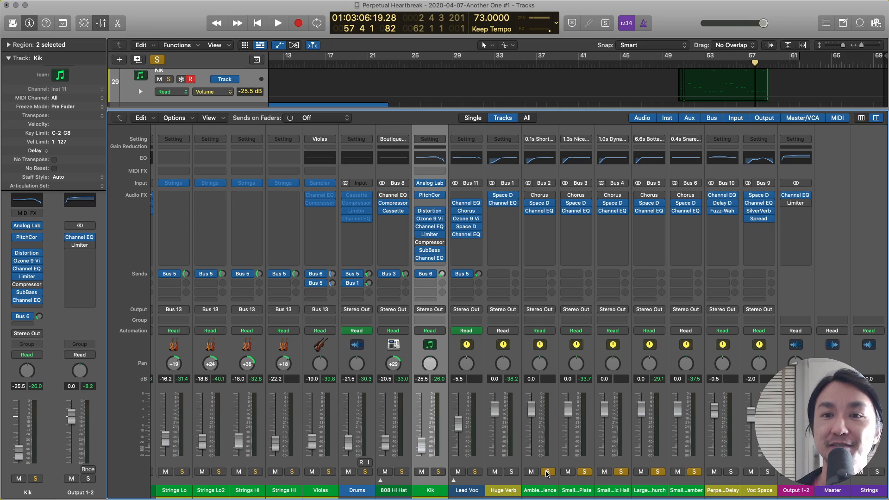
Step: Clear the solos on all five reverb channels and close the mixer to return to the tracks
left_click(553, 472)
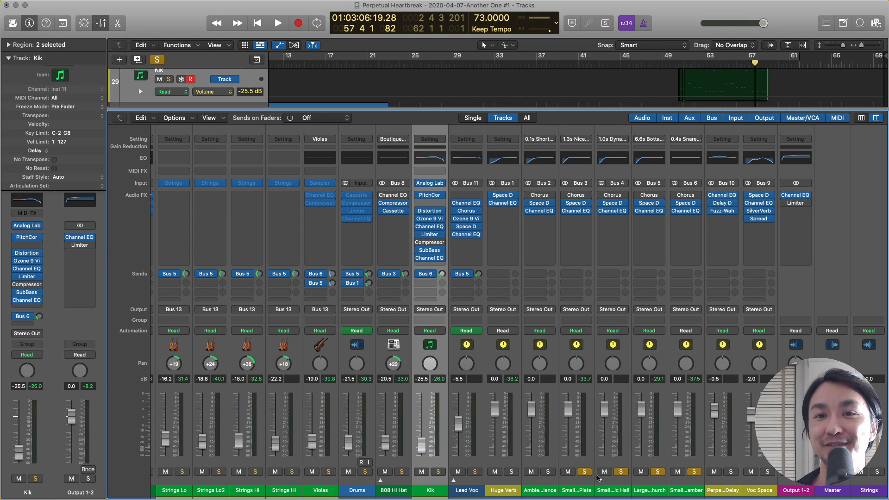
left_click(585, 472)
left_click(621, 473)
left_click(657, 473)
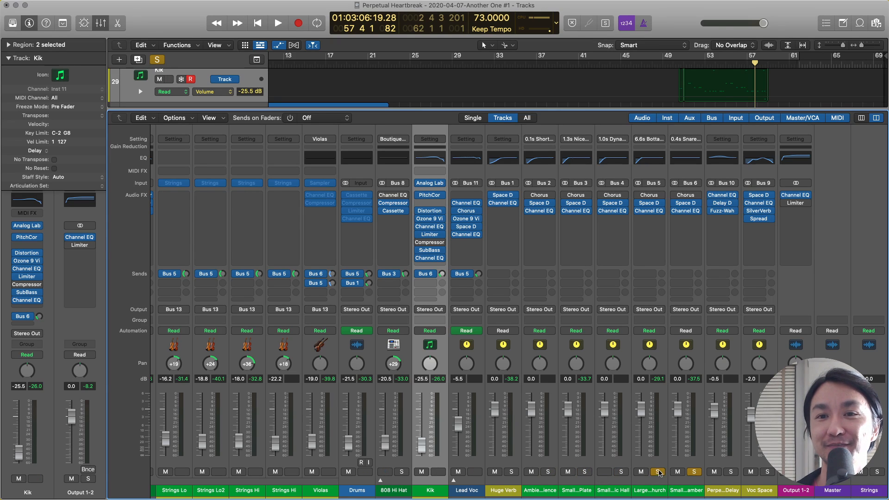
left_click(695, 472)
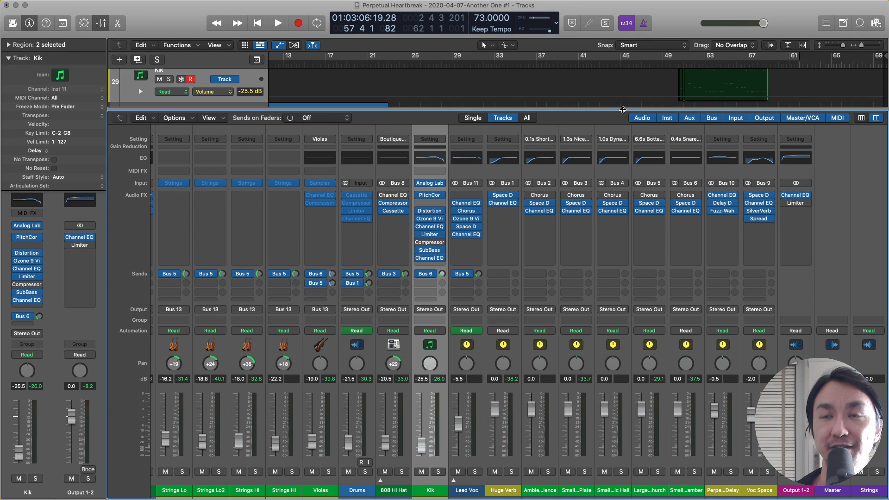
key("x")
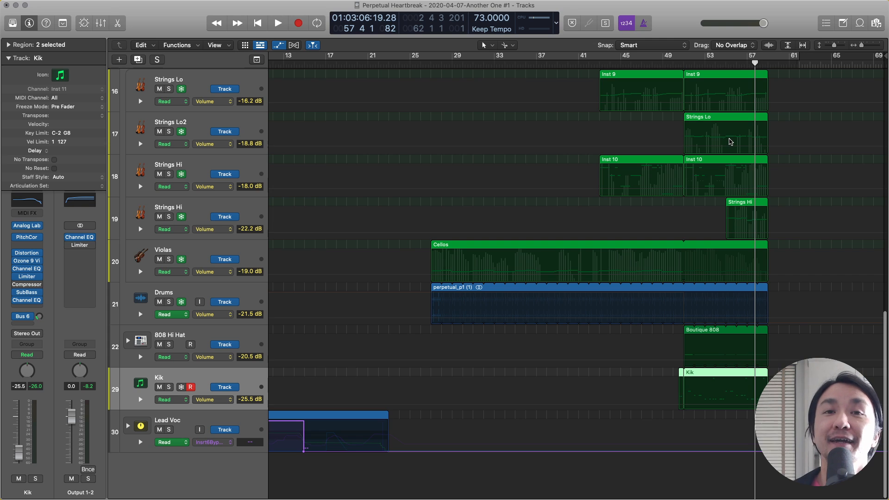